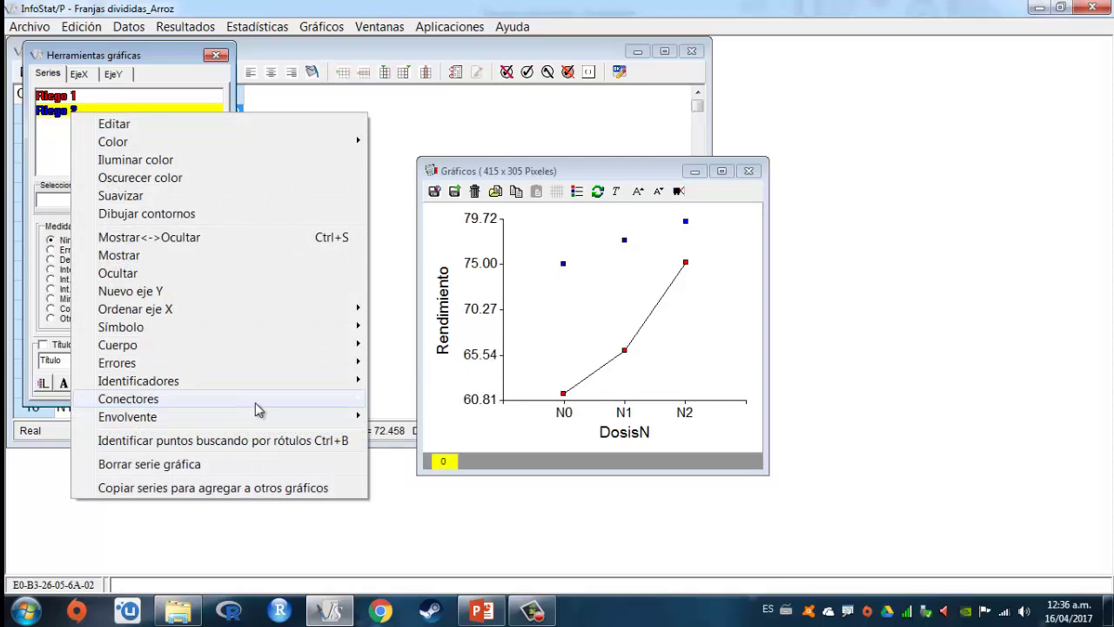
Make the connectors of the Riego 2 series visible and minimize the graph window
{"action": "mouse_move", "coordinate": [267, 404]}
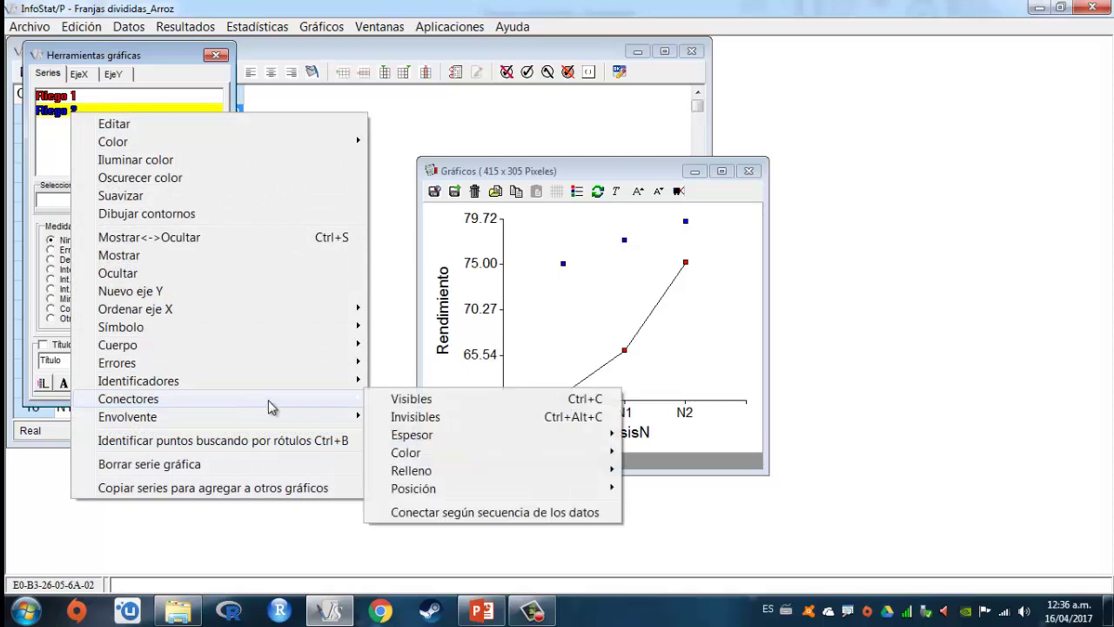
{"action": "left_click", "coordinate": [419, 407]}
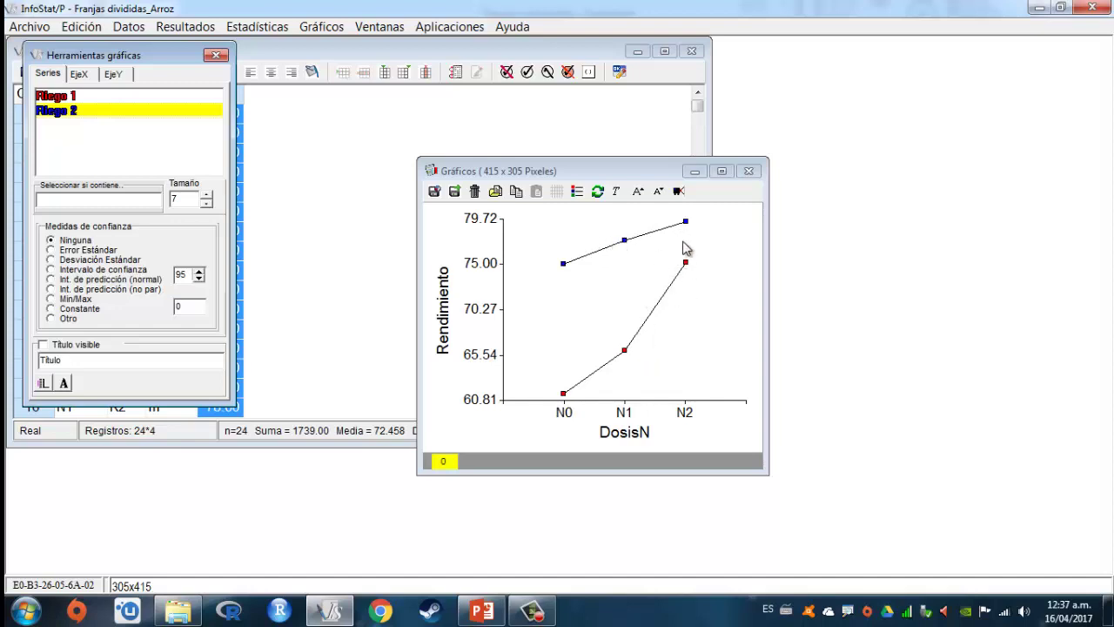
{"action": "left_click", "coordinate": [623, 242]}
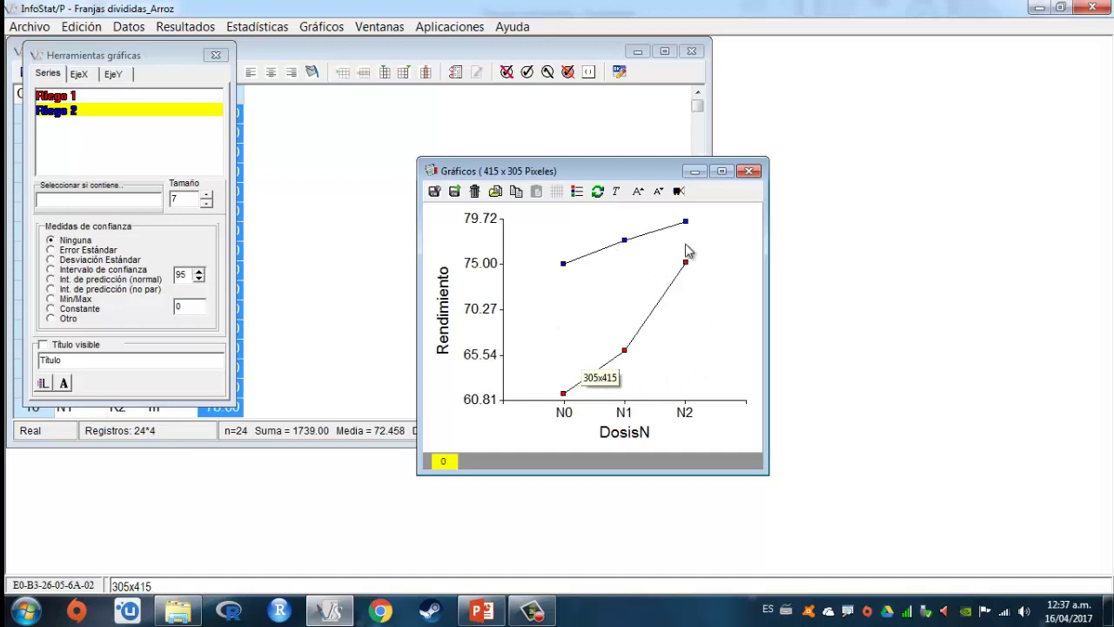
{"action": "left_click", "coordinate": [695, 171]}
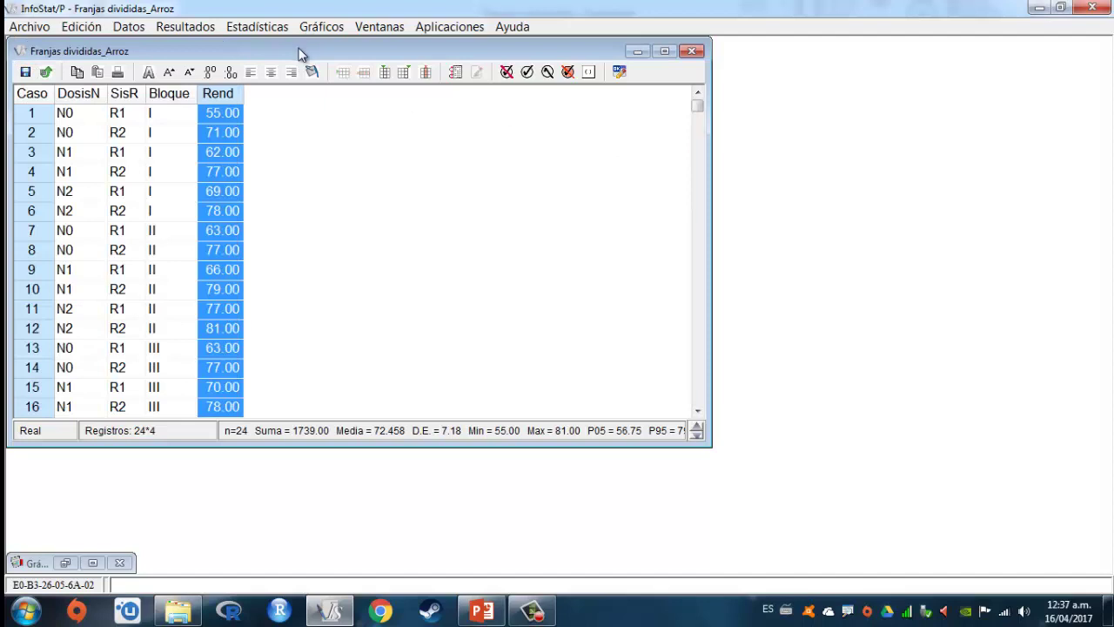
Start an analysis of variance with Rend as the dependent variable
{"action": "left_click", "coordinate": [258, 27]}
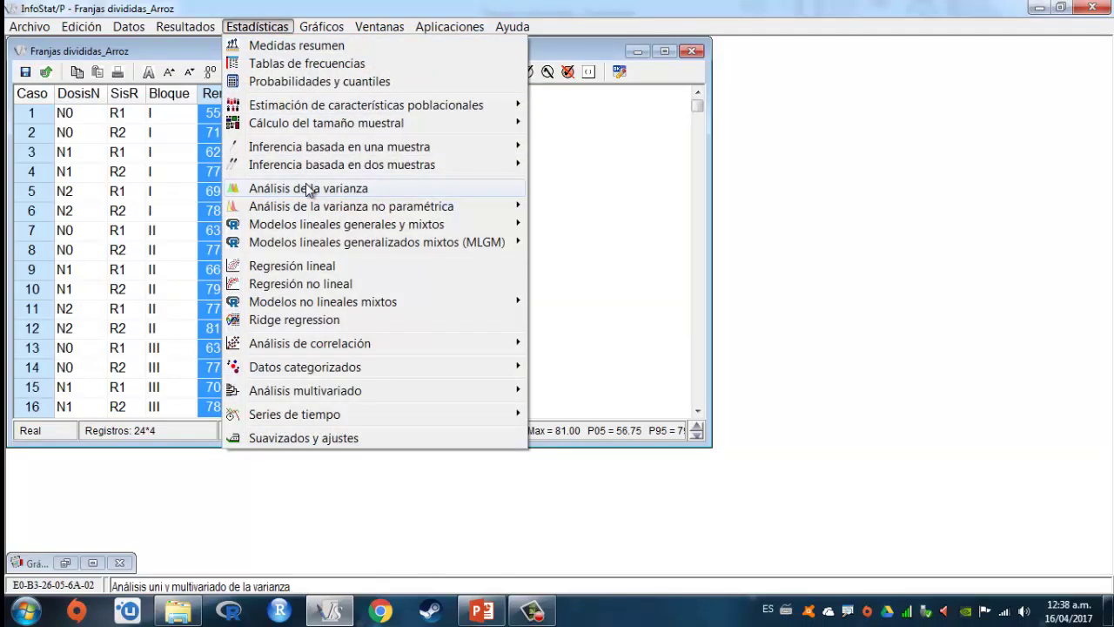
{"action": "left_click", "coordinate": [375, 187]}
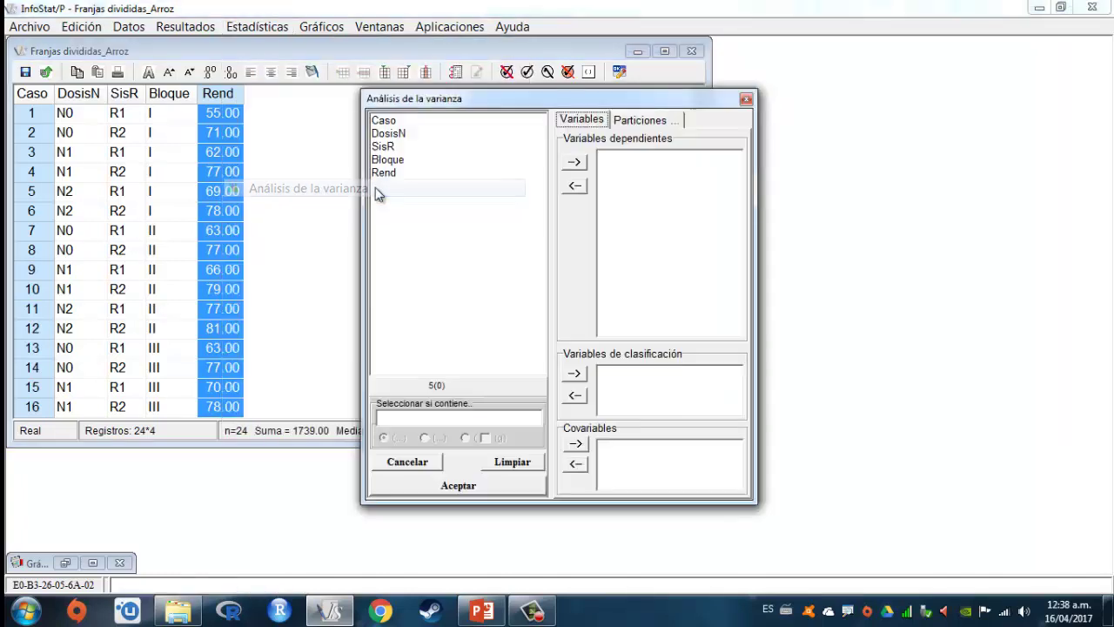
{"action": "left_click", "coordinate": [396, 173]}
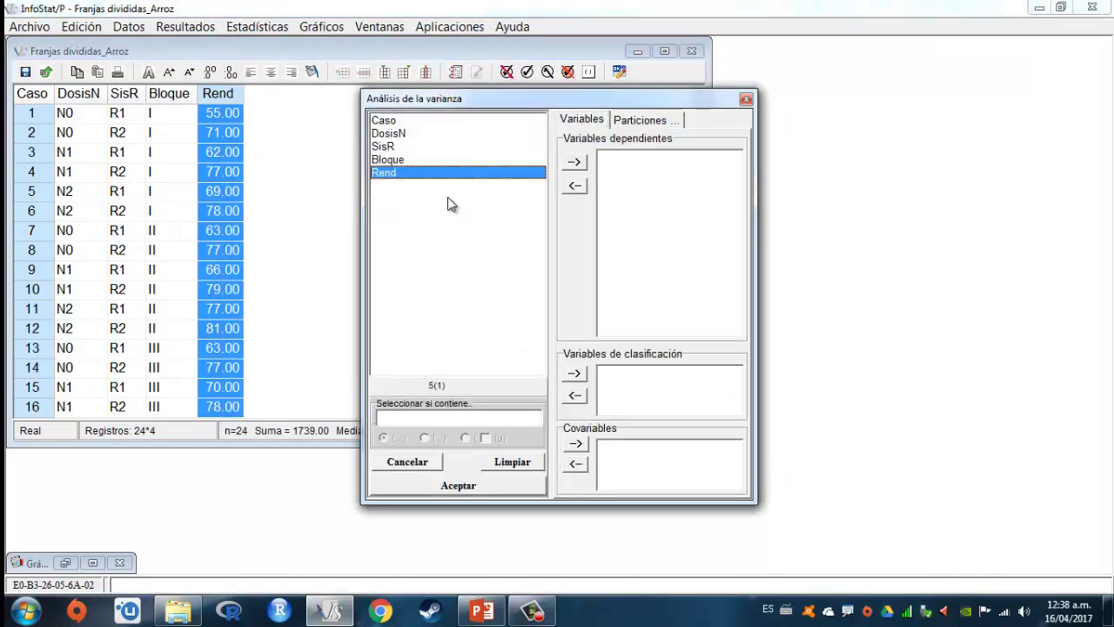
{"action": "left_click", "coordinate": [573, 162]}
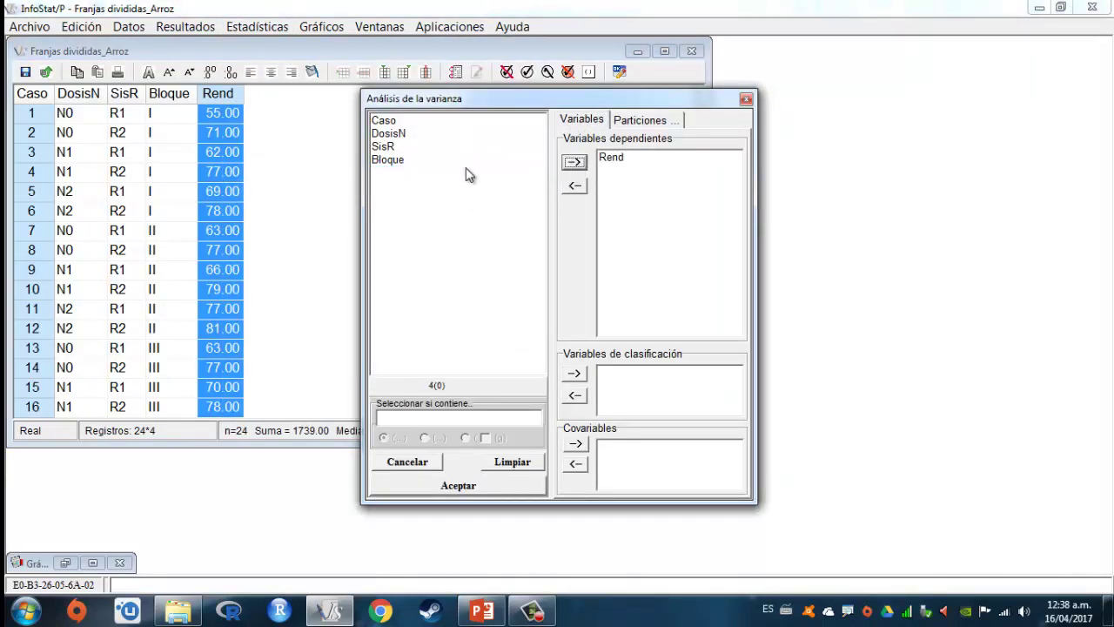
Add Bloque, DosisN and SisR as classification variables, in that order, and accept the variable selection
{"action": "left_click", "coordinate": [408, 161]}
{"action": "left_click", "coordinate": [579, 374]}
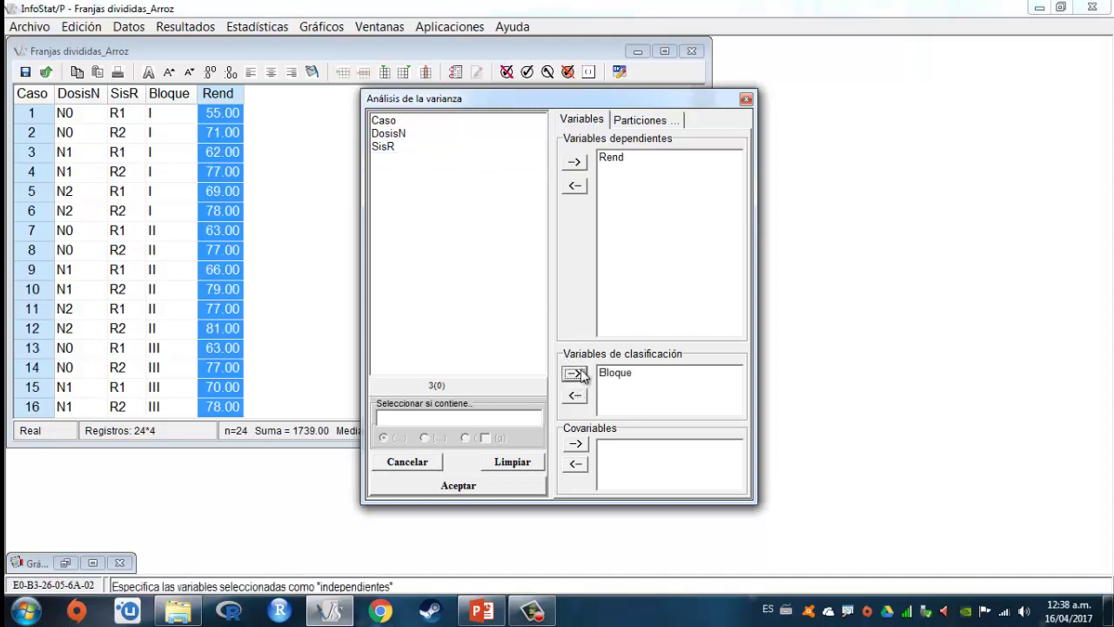
{"action": "left_click", "coordinate": [403, 134]}
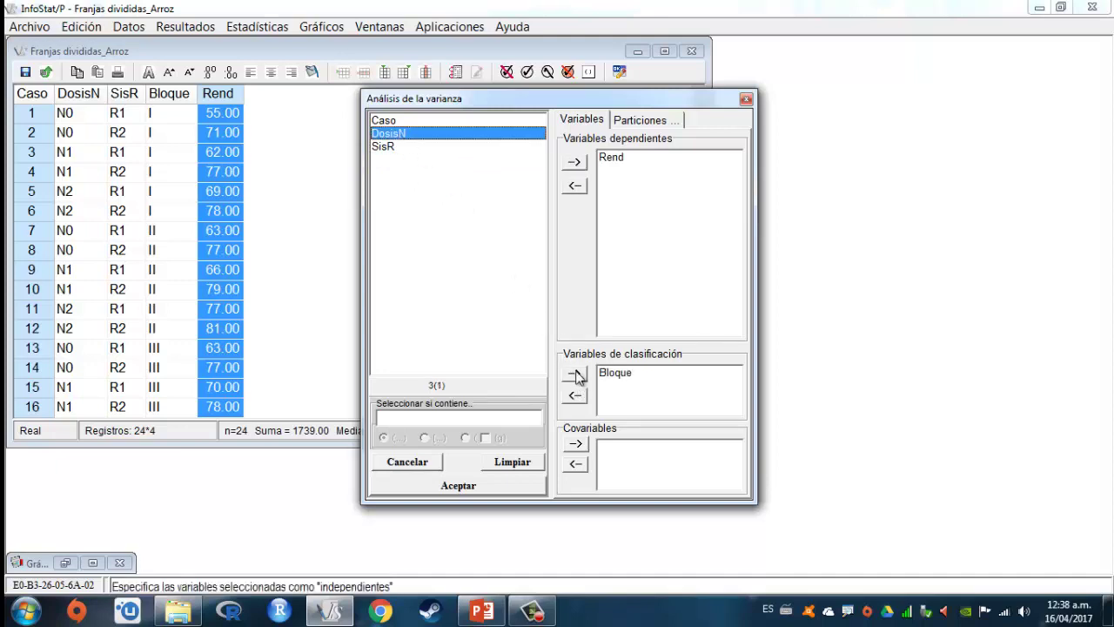
{"action": "left_click", "coordinate": [573, 373]}
{"action": "left_click", "coordinate": [387, 136]}
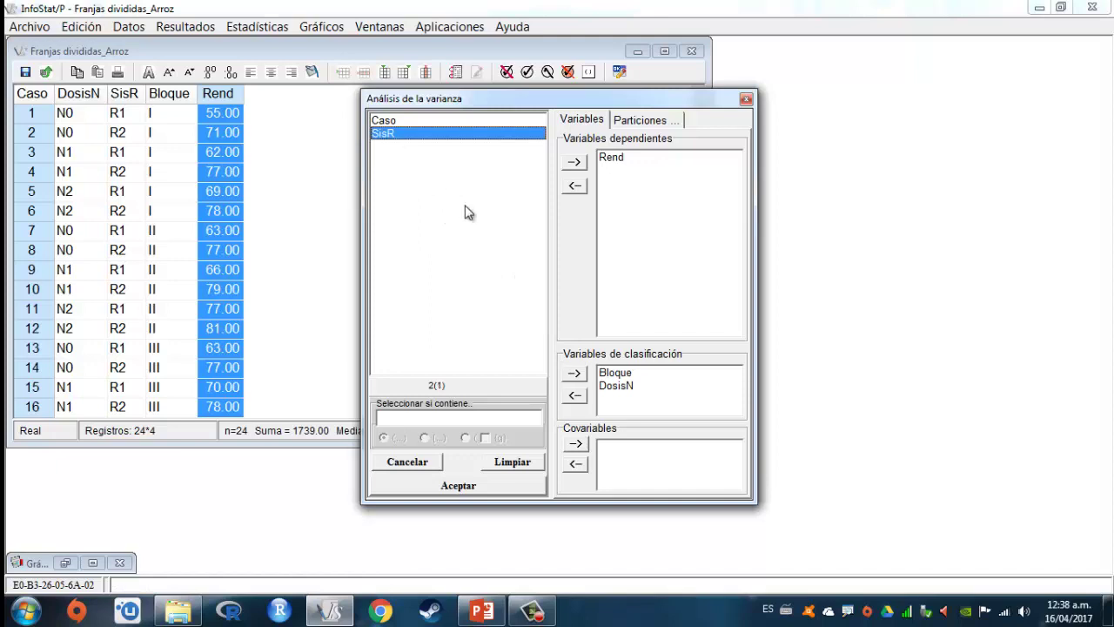
{"action": "left_click", "coordinate": [574, 372]}
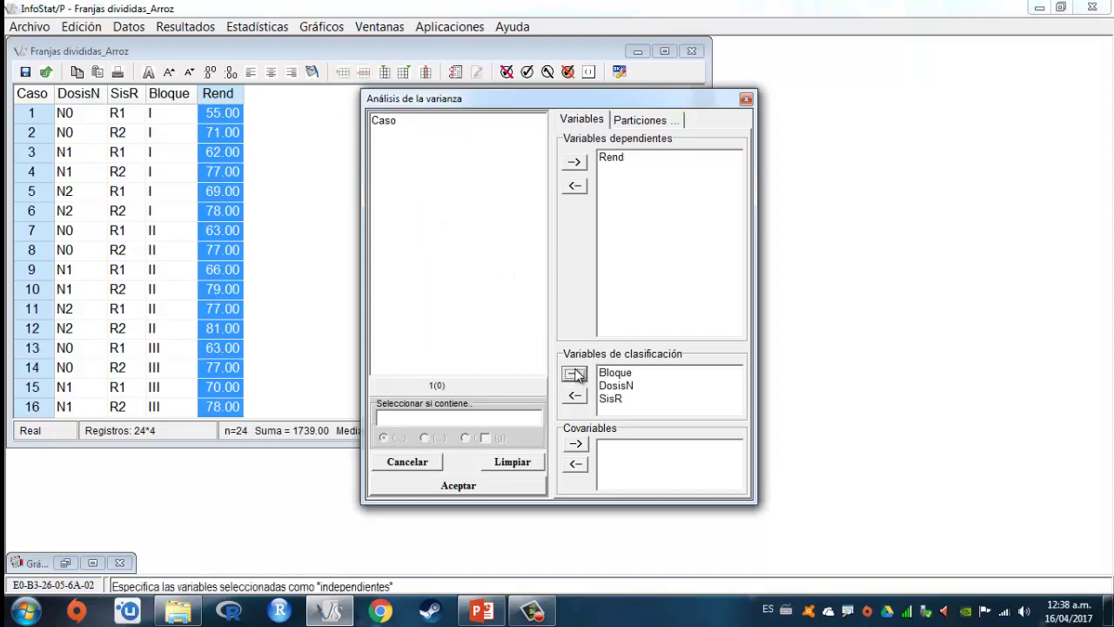
{"action": "left_click", "coordinate": [522, 488]}
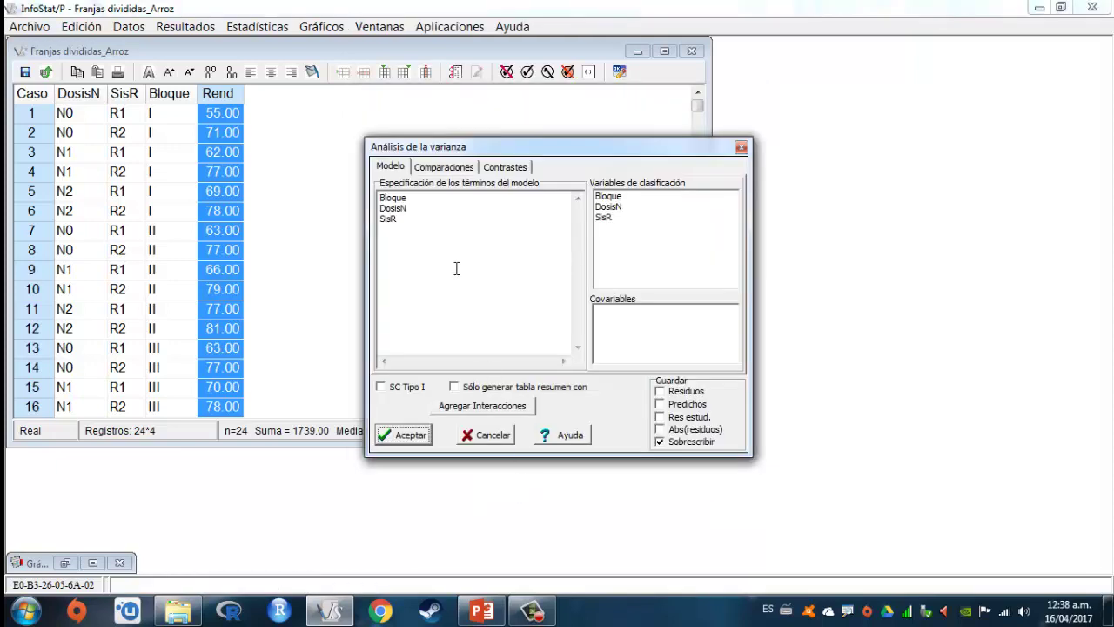
Enlarge the model terms' text, widen the dialog and separate Bloque, DosisN and SisR with blank lines
{"action": "scroll", "coordinate": [481, 224], "scroll_direction": "up", "scroll_amount": 2}
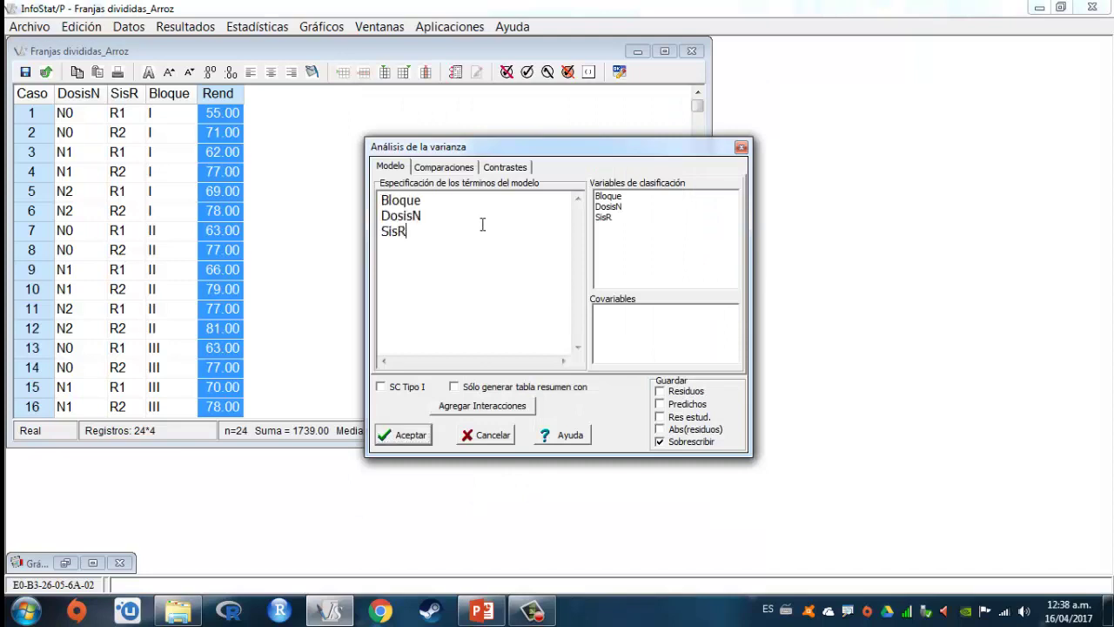
{"action": "left_click_drag", "start_coordinate": [753, 265], "coordinate": [924, 261]}
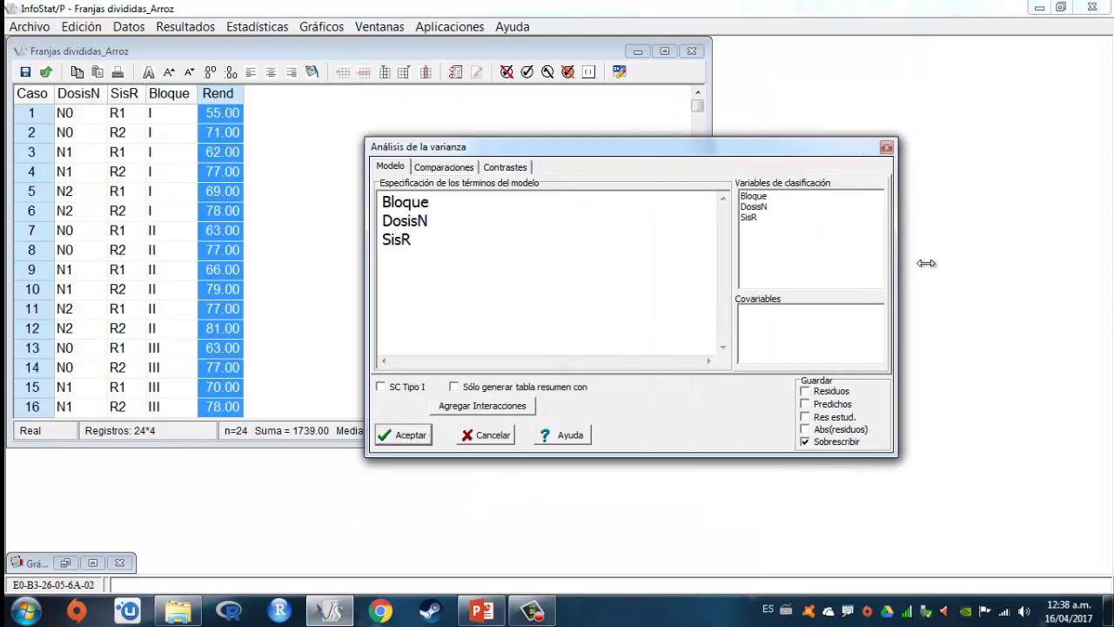
{"action": "scroll", "coordinate": [443, 249], "scroll_direction": "up", "scroll_amount": 1}
{"action": "left_click", "coordinate": [452, 205]}
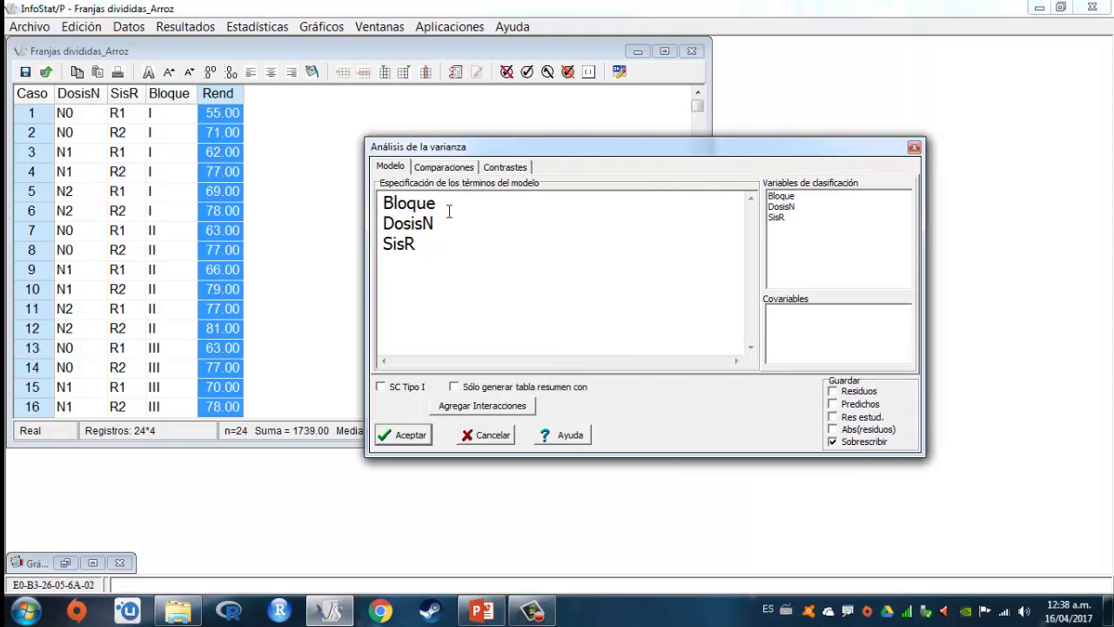
{"action": "key", "text": "Return"}
{"action": "key", "text": "Return"}
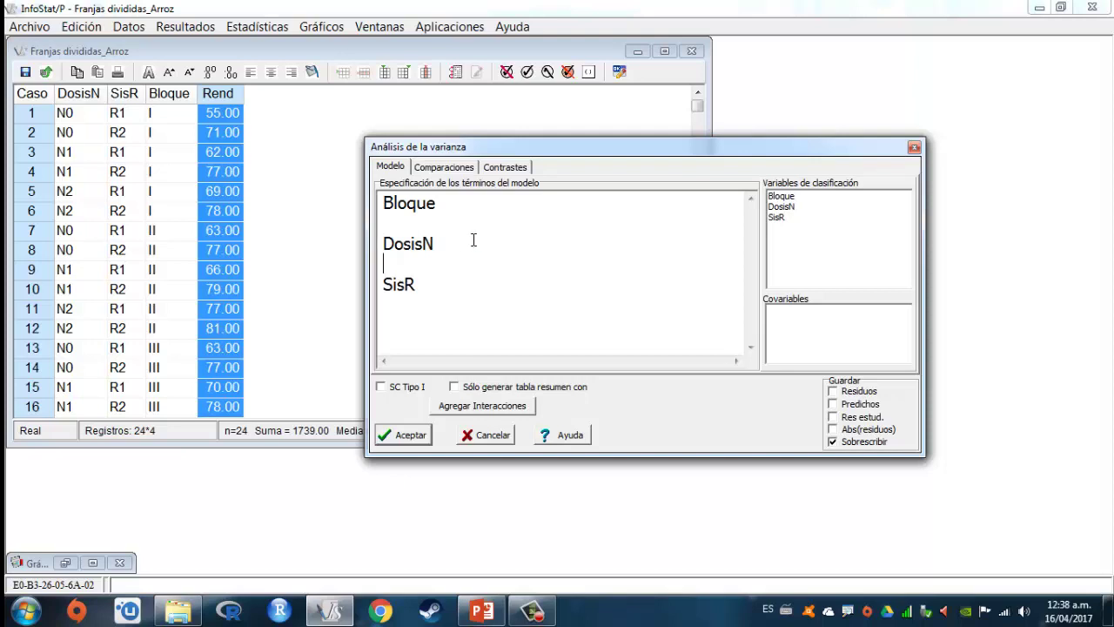
Specify DosisN*Bloque as the error term of DosisN by extending its model line to DosisN\DosisN*Bloque
{"action": "left_click_drag", "start_coordinate": [438, 244], "coordinate": [378, 244]}
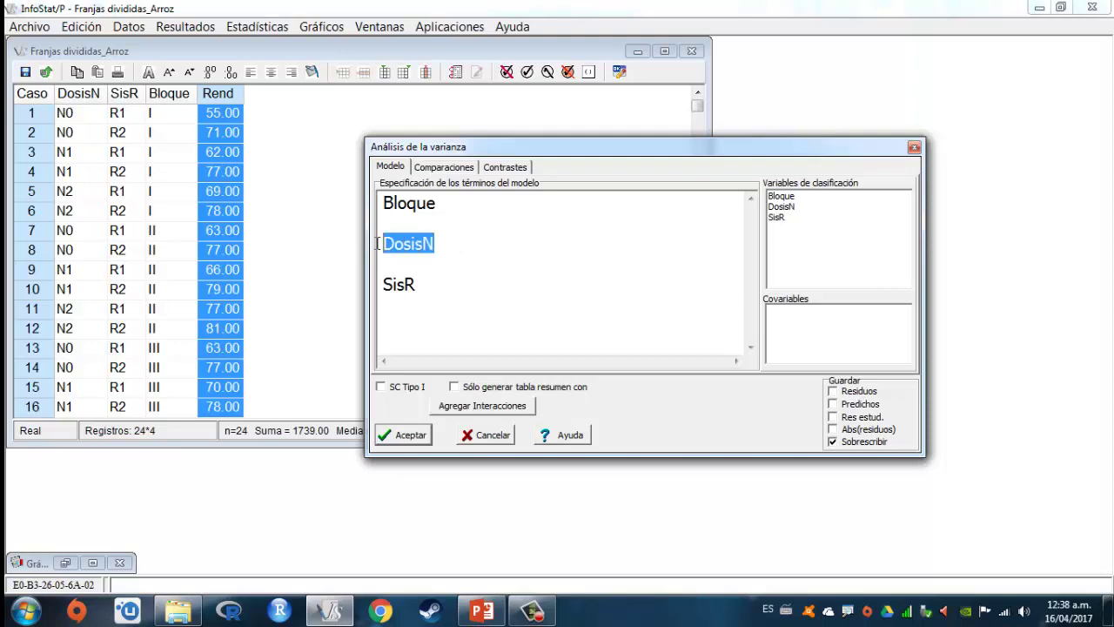
{"action": "left_click", "coordinate": [440, 247]}
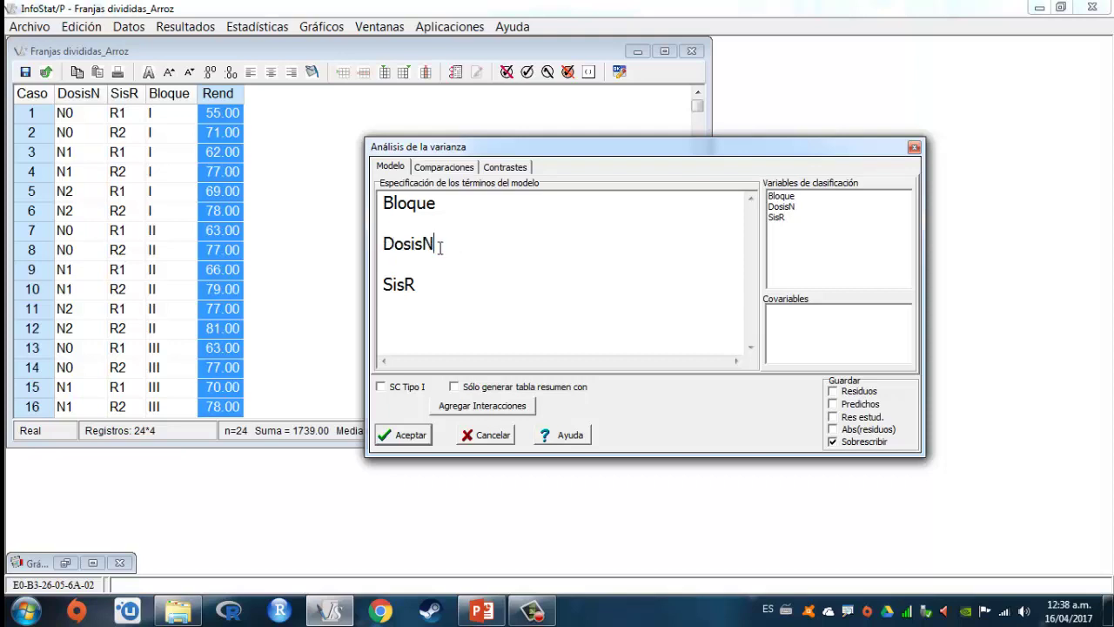
{"action": "type", "text": "\\DosisN*"}
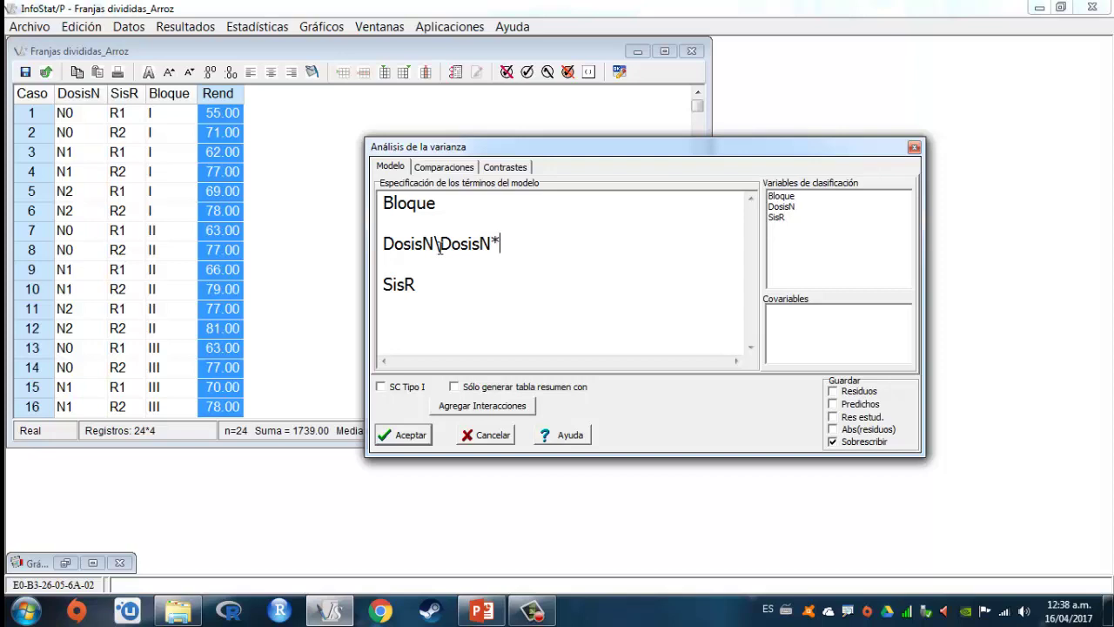
{"action": "type", "text": "Bloque"}
Copy DosisN*Bloque from the DosisN line and add it as a separate model term directly below
{"action": "key", "text": "shift+Left"}
{"action": "left_click_drag", "start_coordinate": [525, 252], "coordinate": [442, 244]}
{"action": "key", "text": "ctrl+c"}
{"action": "left_click", "coordinate": [566, 238]}
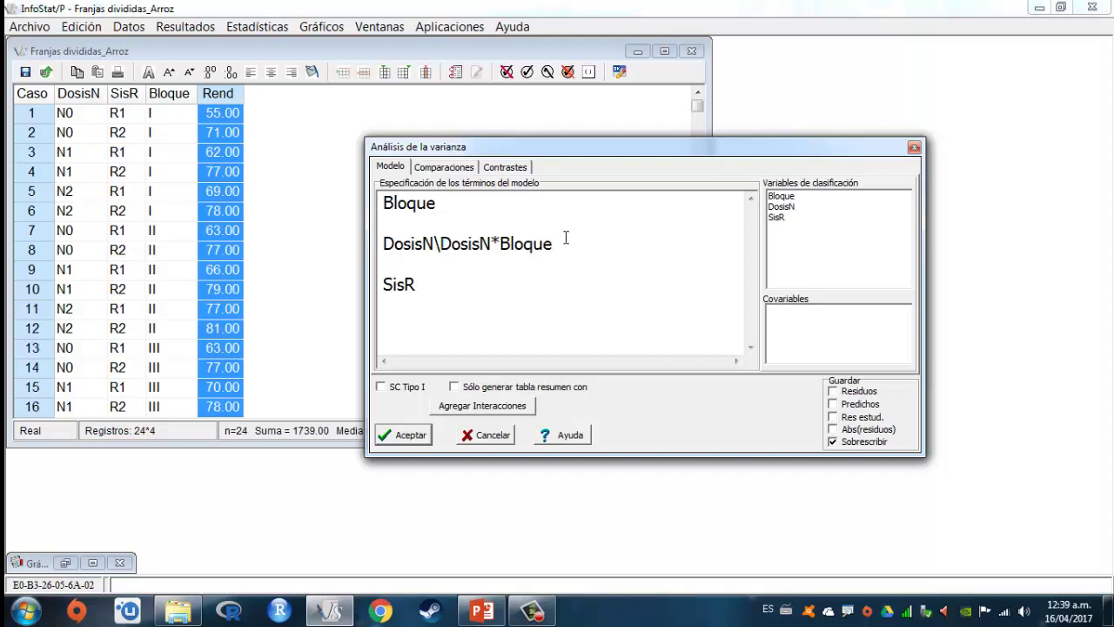
{"action": "key", "text": "Return"}
{"action": "key", "text": "ctrl+v"}
{"action": "left_click", "coordinate": [441, 275]}
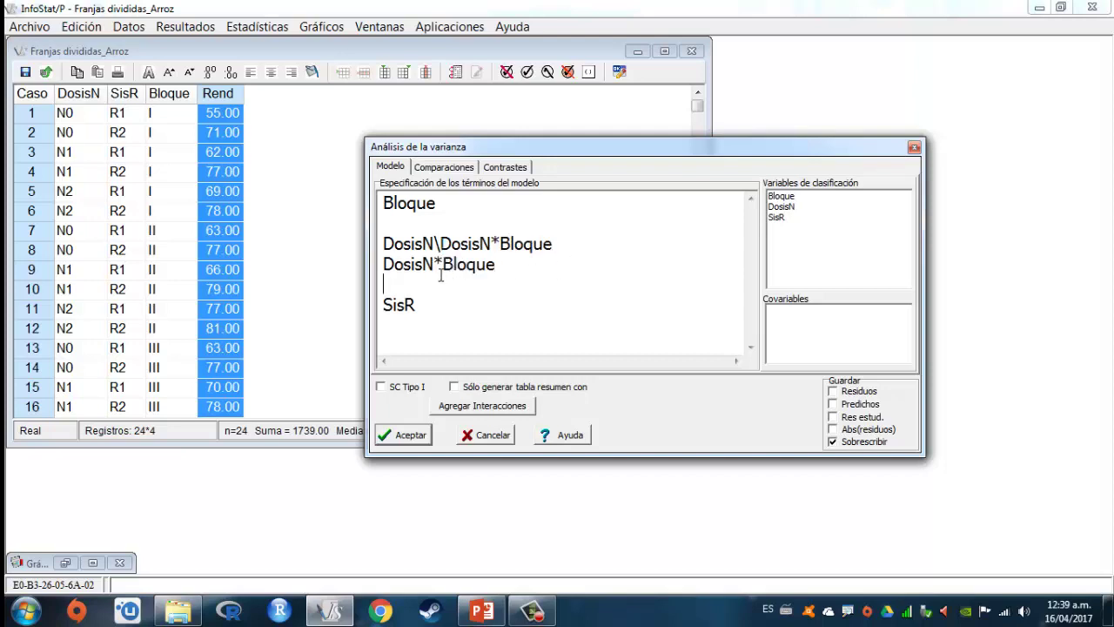
Specify SisR*Bloque as the error term of SisR by extending its model line to SisR\SisR*Bloque
{"action": "left_click", "coordinate": [434, 300]}
{"action": "double_click", "coordinate": [422, 308]}
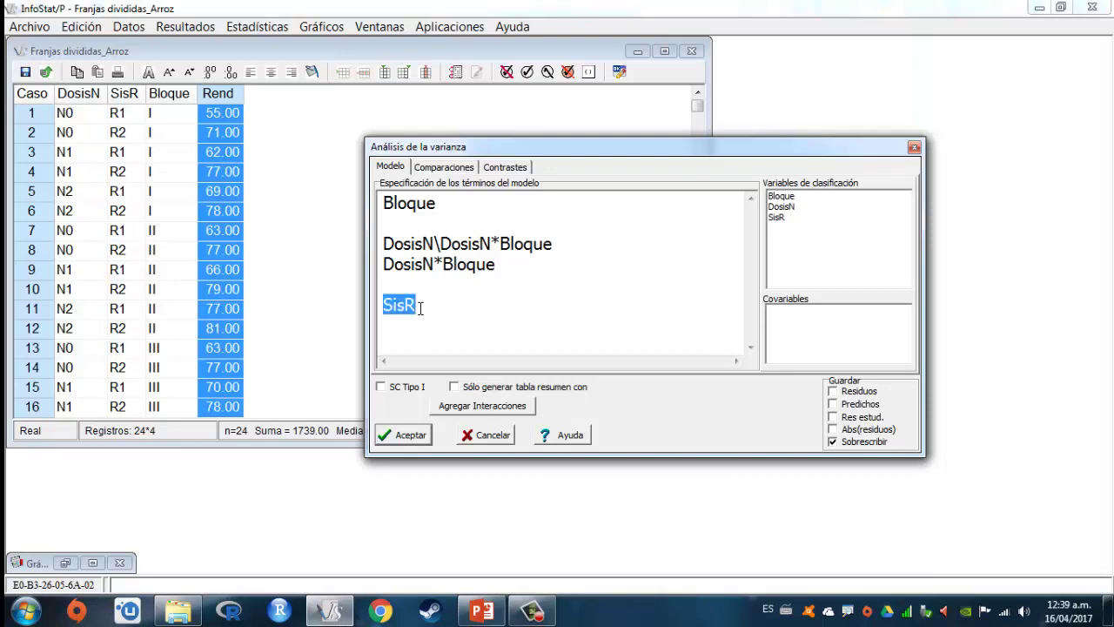
{"action": "left_click", "coordinate": [421, 308]}
{"action": "type", "text": "\\"}
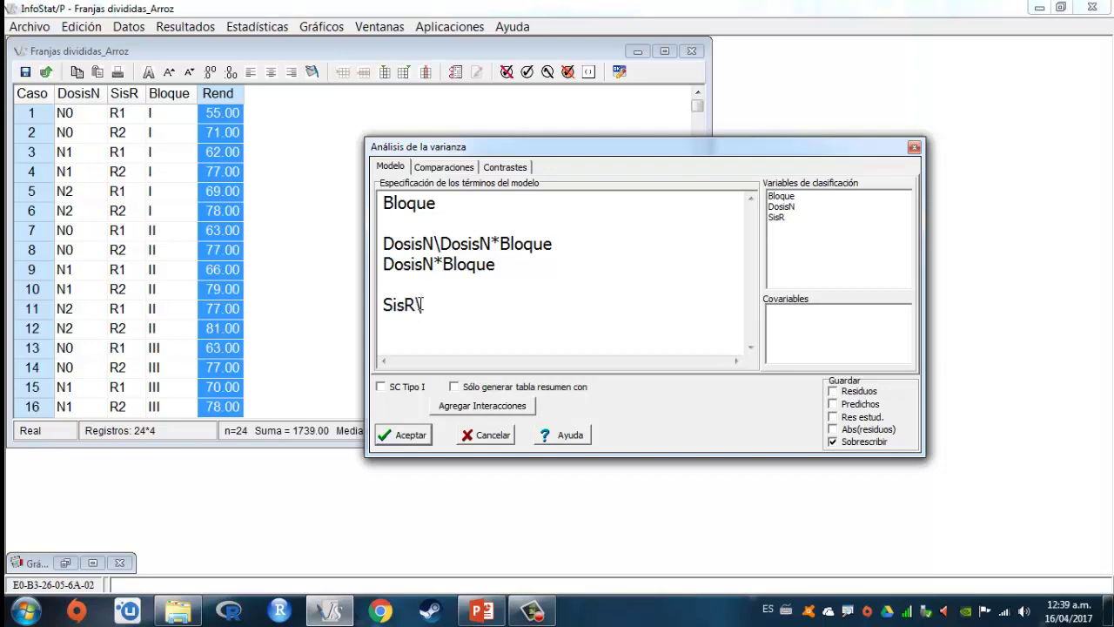
{"action": "type", "text": "SisR*Bloque"}
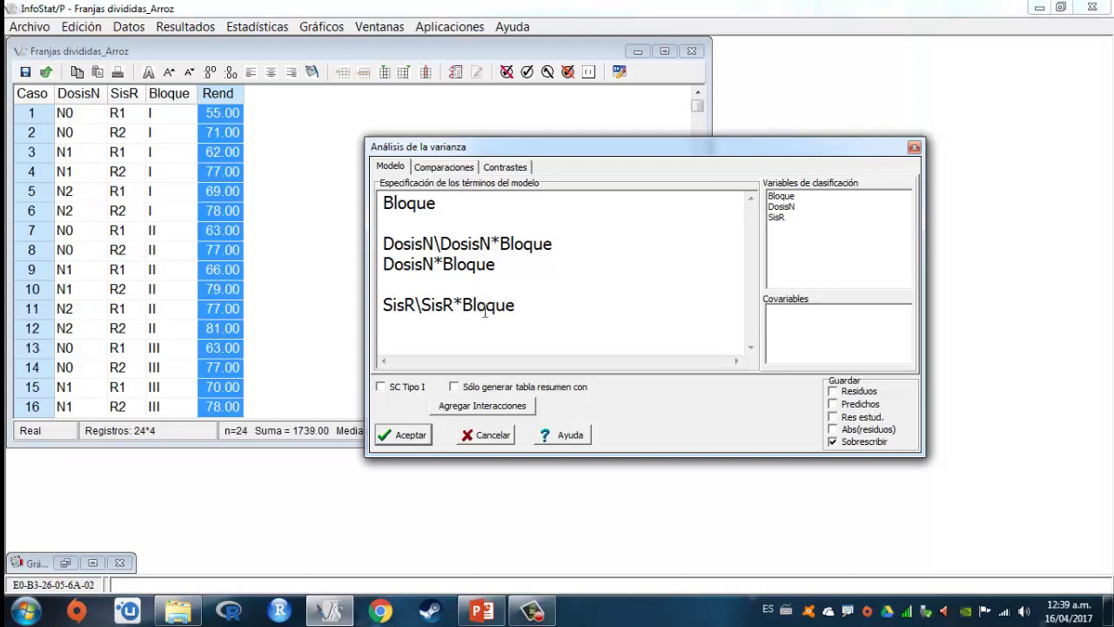
Copy SisR*Bloque from the SisR line and add it as a separate model term directly below
{"action": "left_click_drag", "start_coordinate": [526, 307], "coordinate": [424, 308]}
{"action": "key", "text": "ctrl+c"}
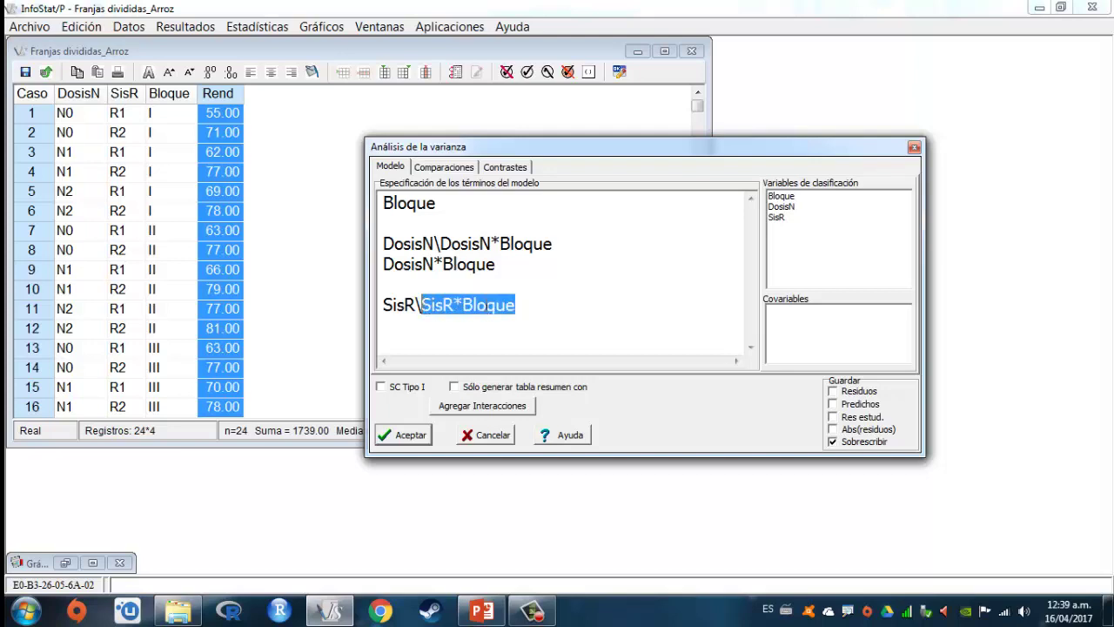
{"action": "left_click", "coordinate": [518, 306]}
{"action": "key", "text": "Return"}
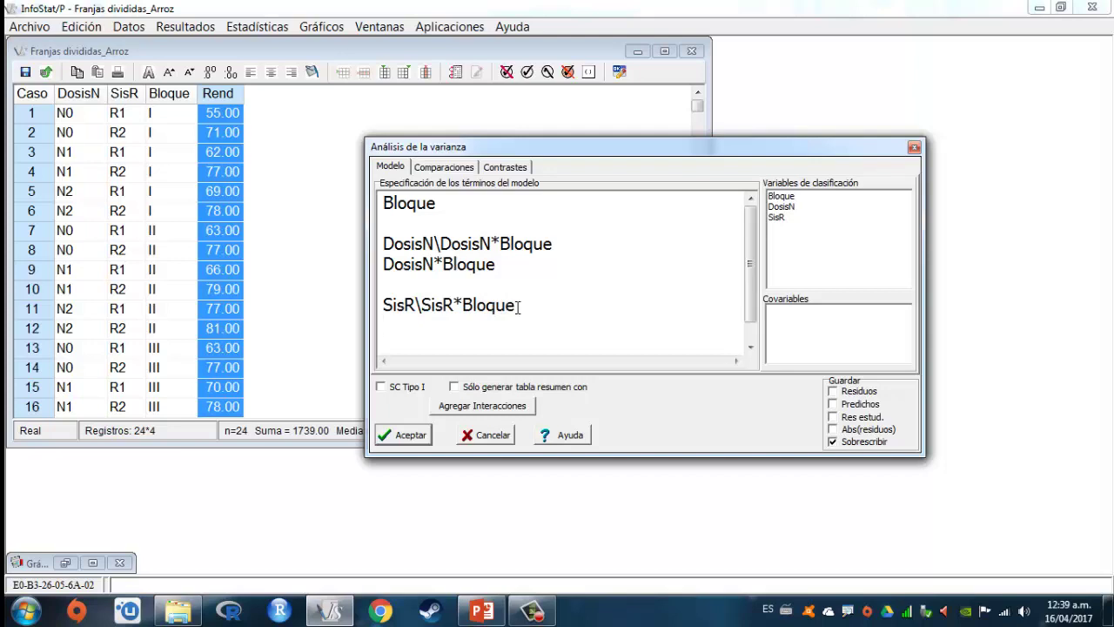
{"action": "key", "text": "ctrl+v"}
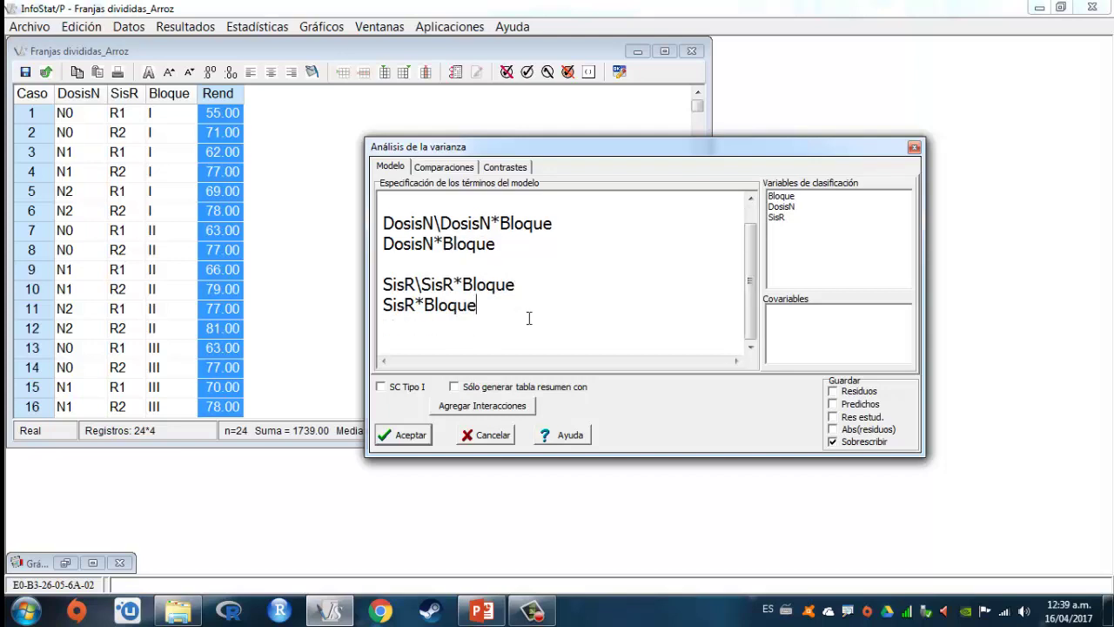
Add the interaction DosisN*SisR as the last model term, set apart by a blank line
{"action": "key", "text": "Return"}
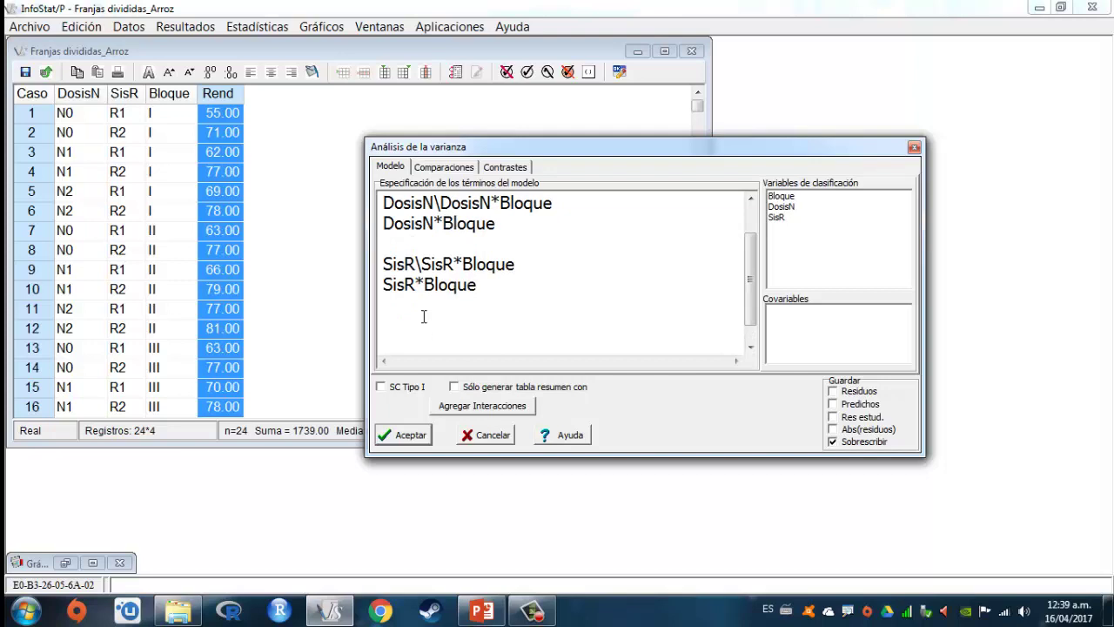
{"action": "type", "text": "DosisN*Si"}
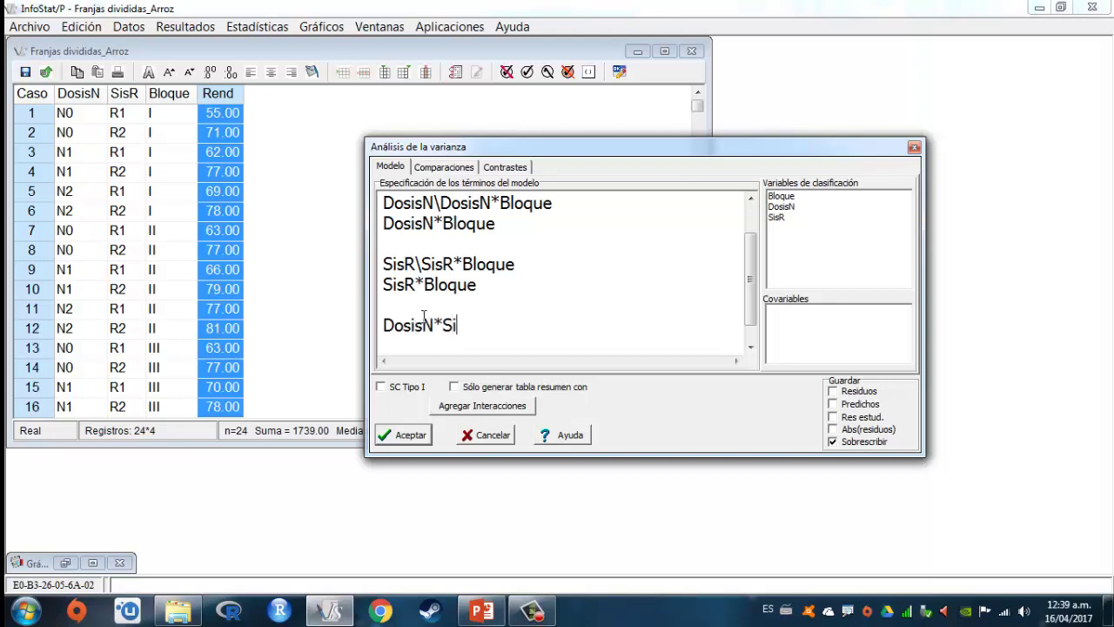
{"action": "type", "text": "sR"}
Set the analysis to save Residuos, Predichos, Res estud. and Abs(residuos)
{"action": "left_click", "coordinate": [833, 392]}
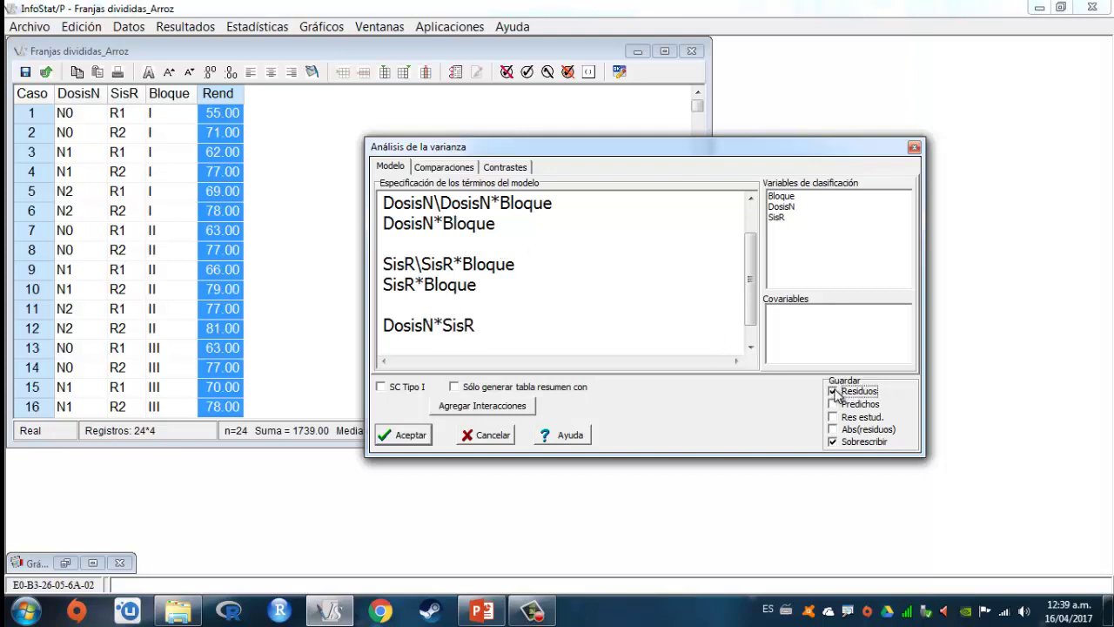
{"action": "left_click", "coordinate": [833, 404]}
{"action": "left_click", "coordinate": [834, 417]}
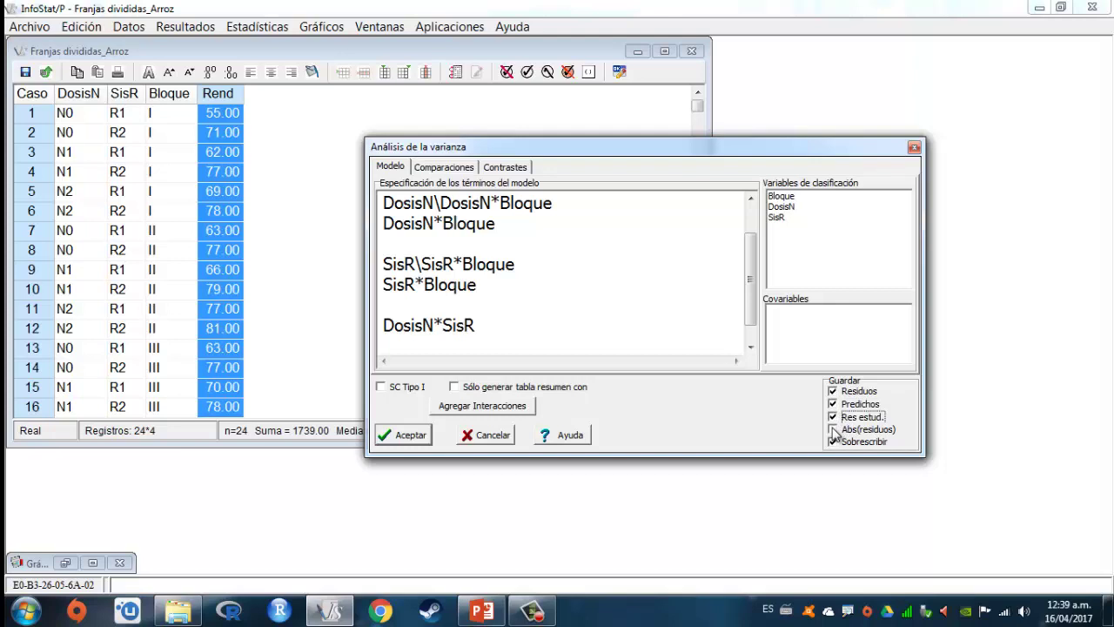
{"action": "left_click", "coordinate": [833, 429]}
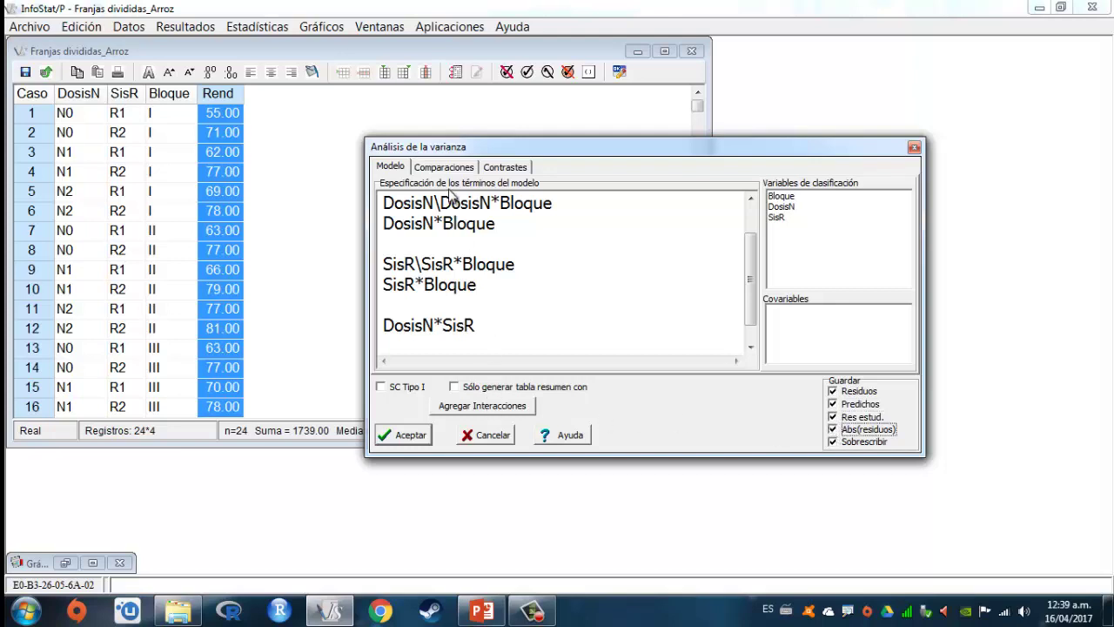
Run the analysis of variance and enlarge the text of the results to read the ANOVA table
{"action": "left_click", "coordinate": [411, 434]}
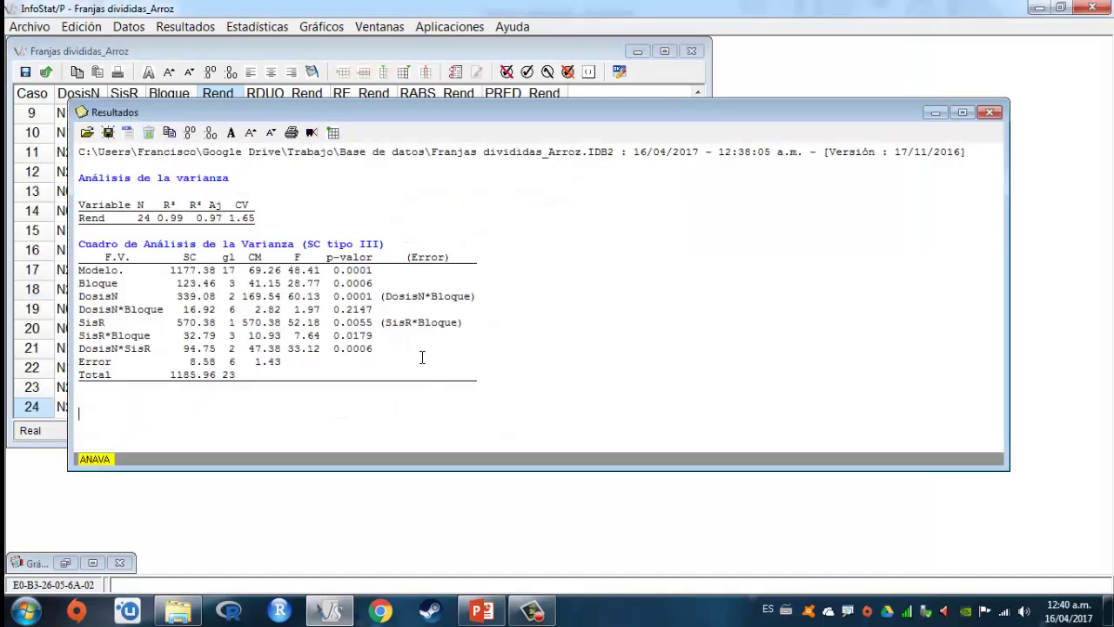
{"action": "scroll", "coordinate": [420, 349], "scroll_direction": "up", "scroll_amount": 2, "text": "ctrl"}
{"action": "scroll", "coordinate": [418, 343], "scroll_direction": "down", "scroll_amount": 1}
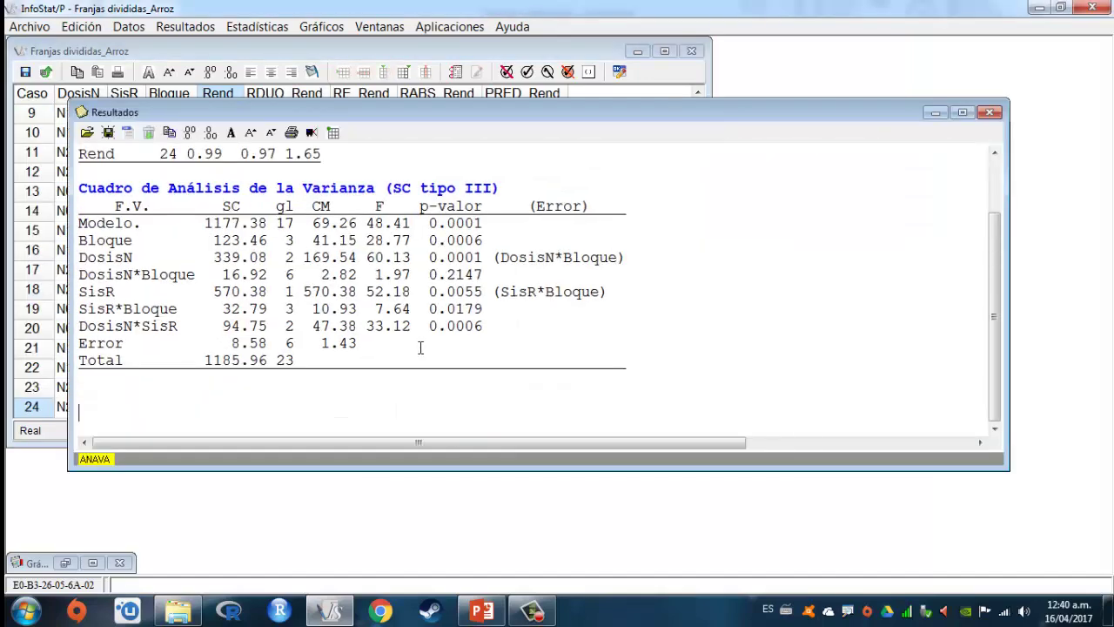
{"action": "left_click", "coordinate": [454, 325]}
{"action": "left_click_drag", "start_coordinate": [310, 360], "coordinate": [195, 291]}
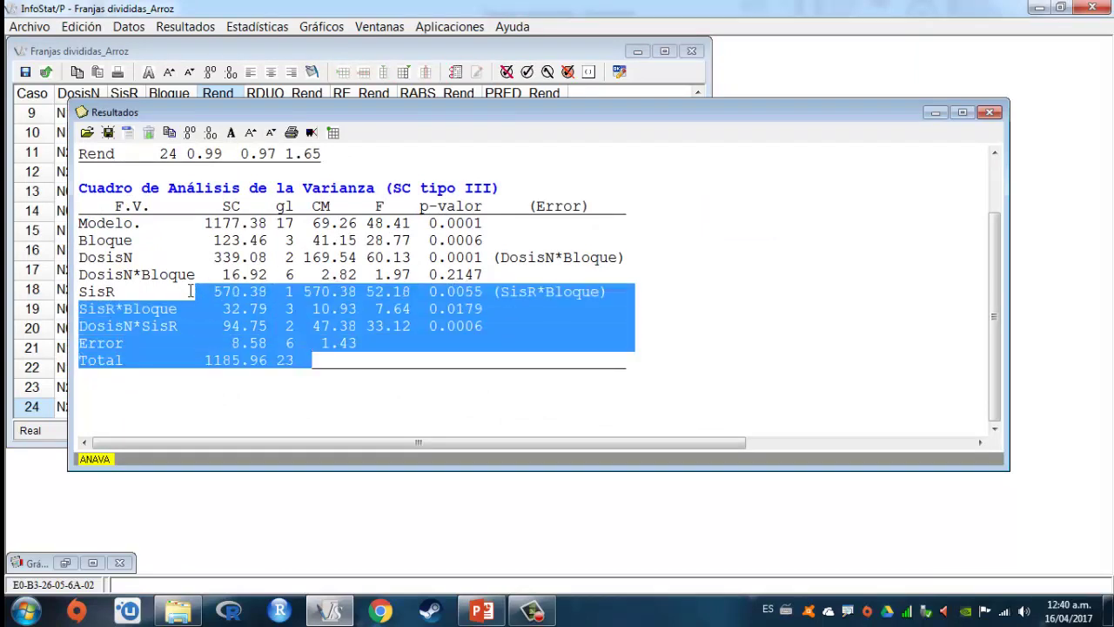
{"action": "key", "text": "Delete"}
{"action": "key", "text": "ctrl+z"}
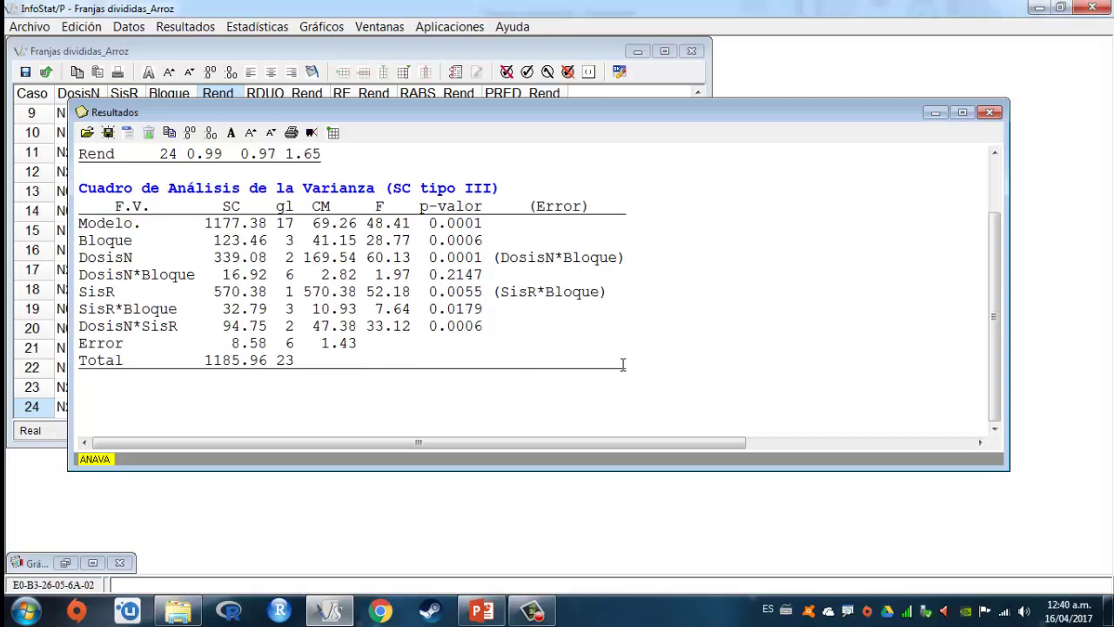
Put the results window away, enlarge the data table window, and review the RDUO_Rend, RE_Rend, RABS_Rend and PRED_Rend columns
{"action": "left_click", "coordinate": [934, 113]}
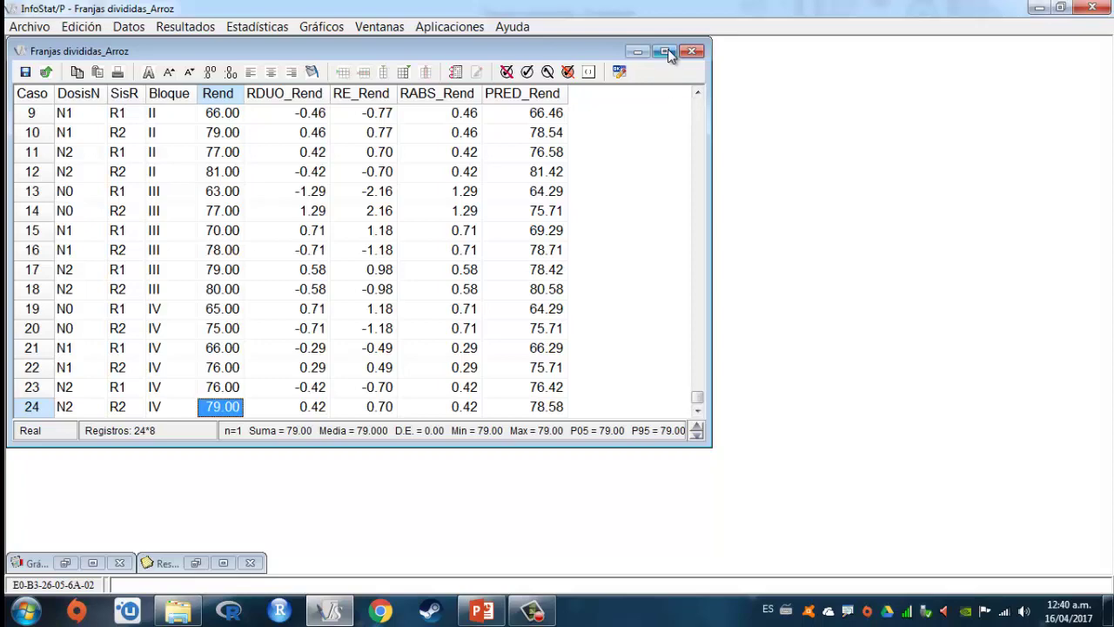
{"action": "left_click_drag", "start_coordinate": [710, 445], "coordinate": [902, 571]}
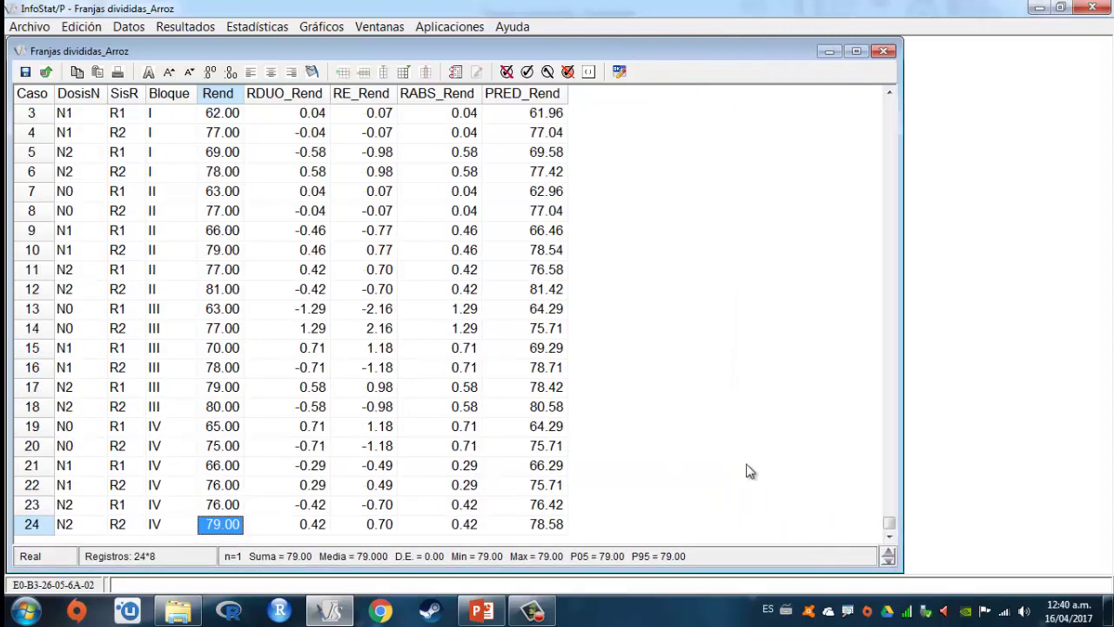
{"action": "left_click", "coordinate": [288, 93]}
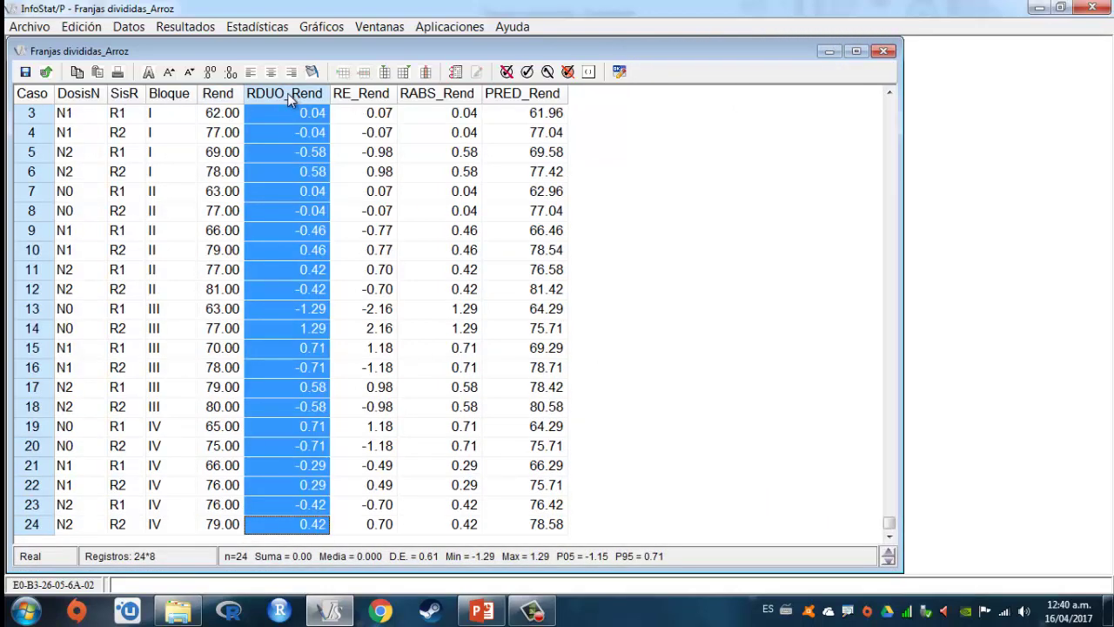
{"action": "left_click", "coordinate": [346, 93]}
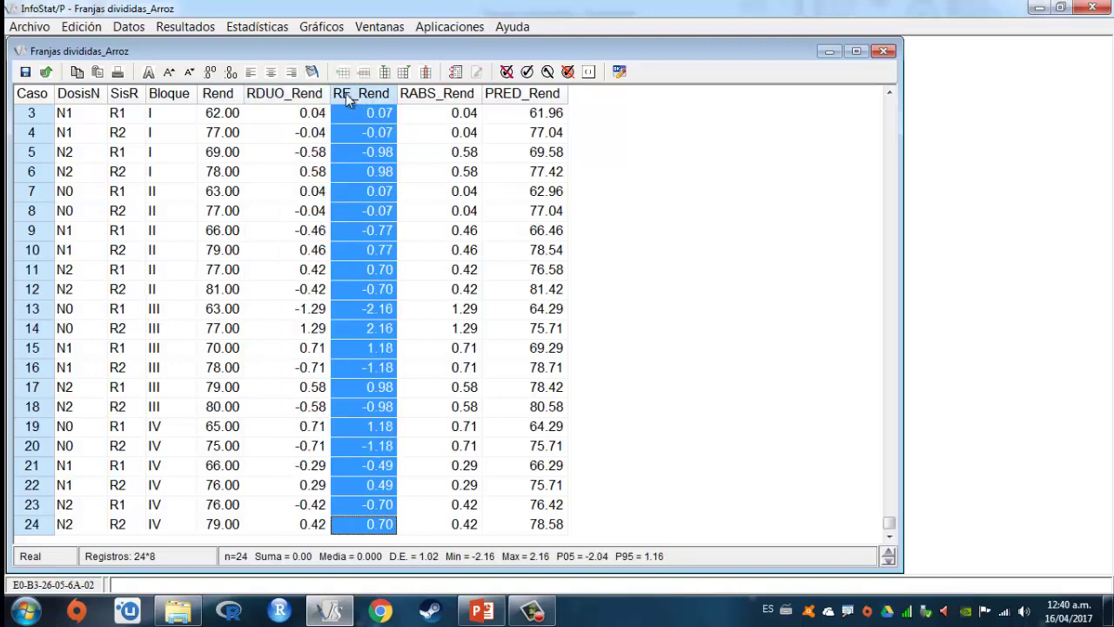
{"action": "left_click", "coordinate": [426, 95]}
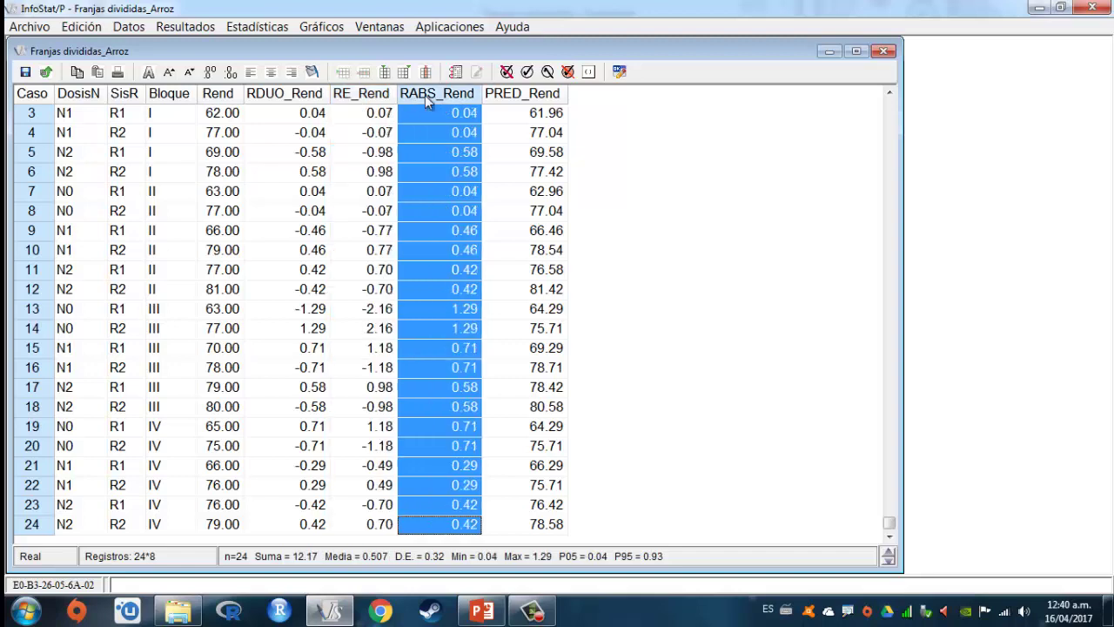
{"action": "left_click", "coordinate": [519, 96]}
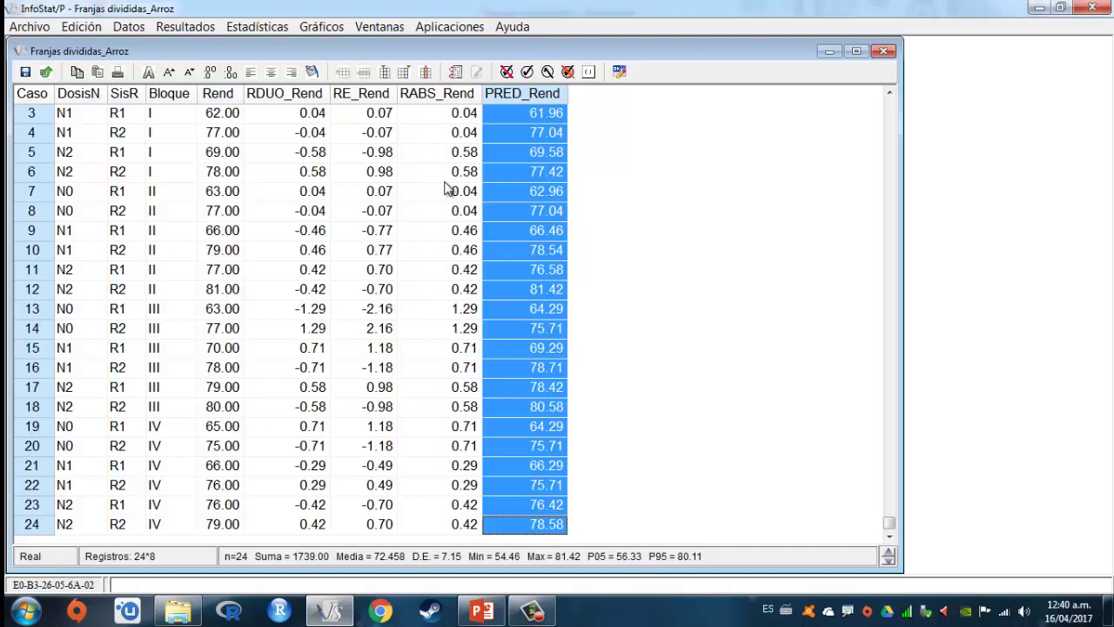
Create a Q-Q plot of RDUO_Rend alone against the Normal distribution, with the y=x line shown
{"action": "left_click", "coordinate": [322, 27]}
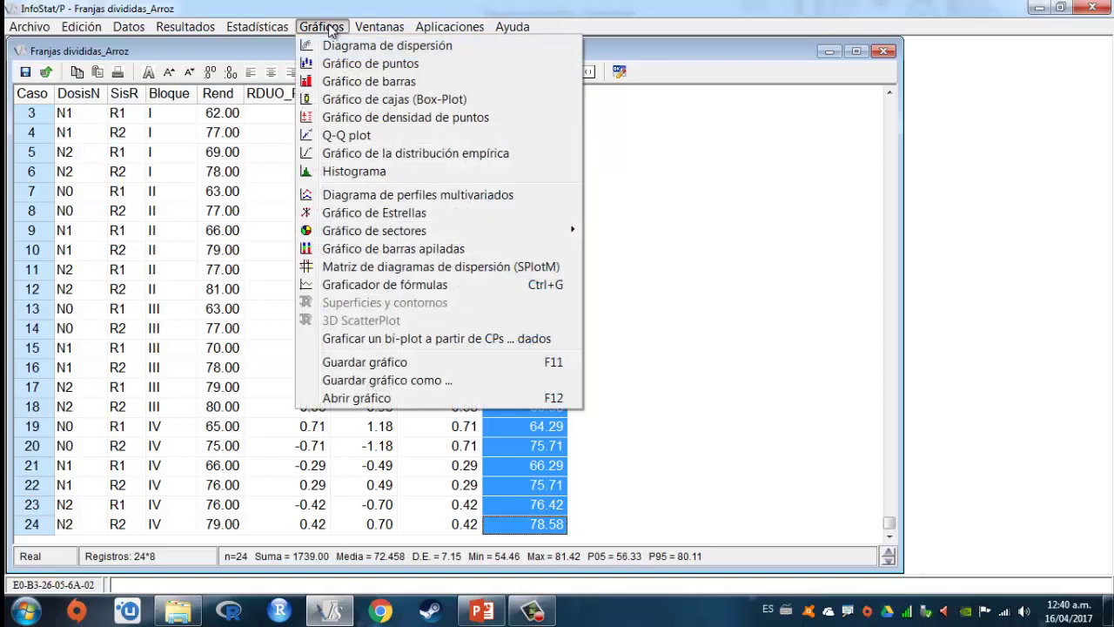
{"action": "left_click", "coordinate": [347, 135]}
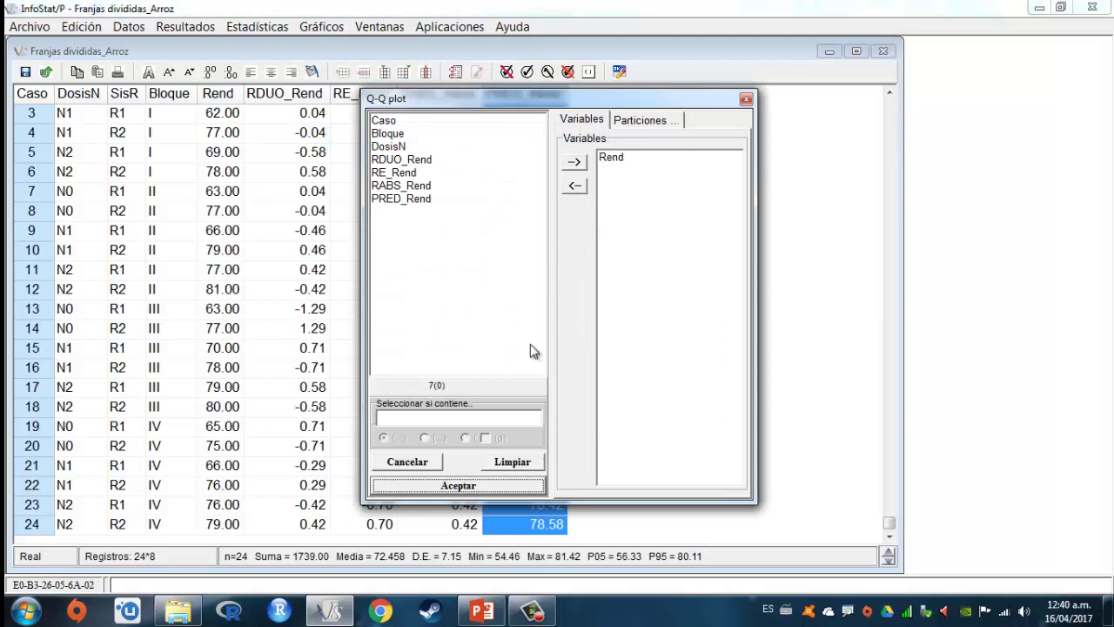
{"action": "left_click", "coordinate": [517, 462]}
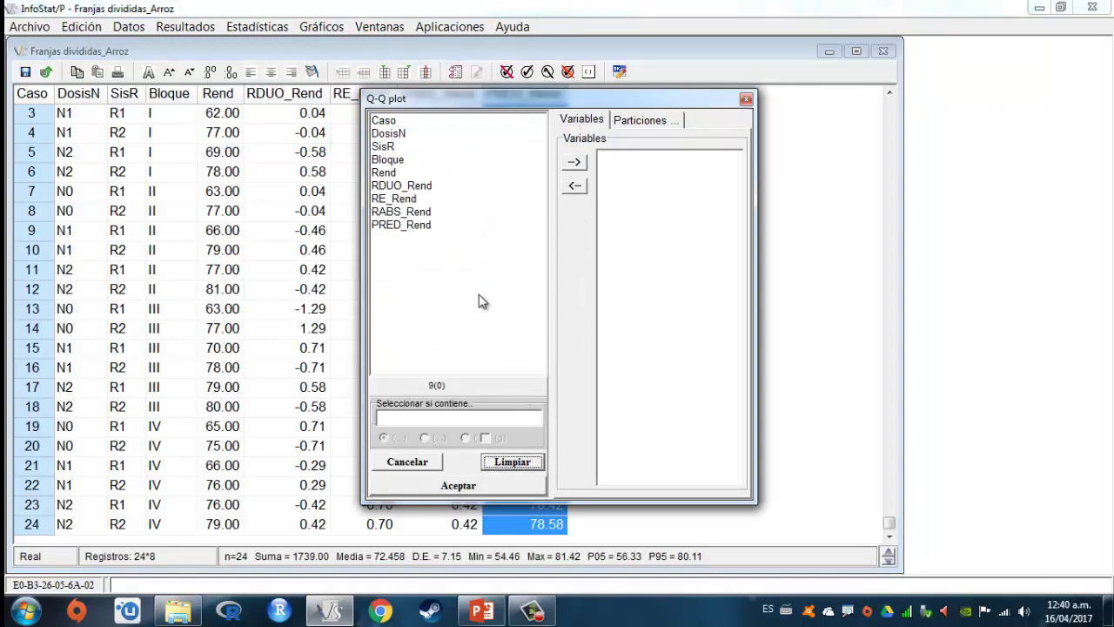
{"action": "key", "text": "r"}
{"action": "key", "text": "r"}
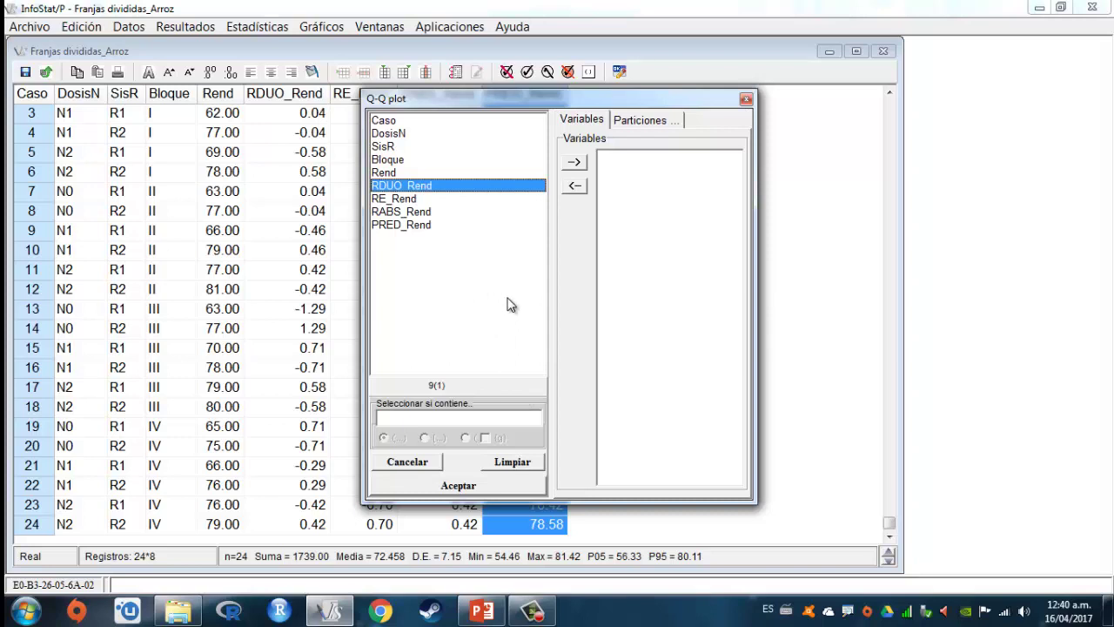
{"action": "left_click", "coordinate": [575, 162]}
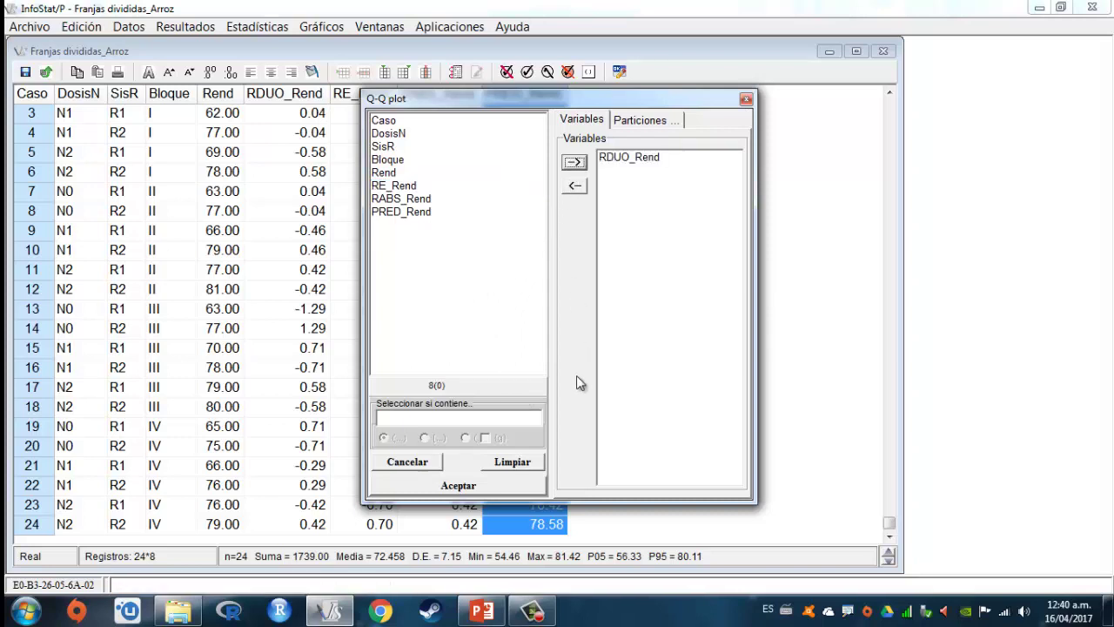
{"action": "left_click", "coordinate": [488, 484]}
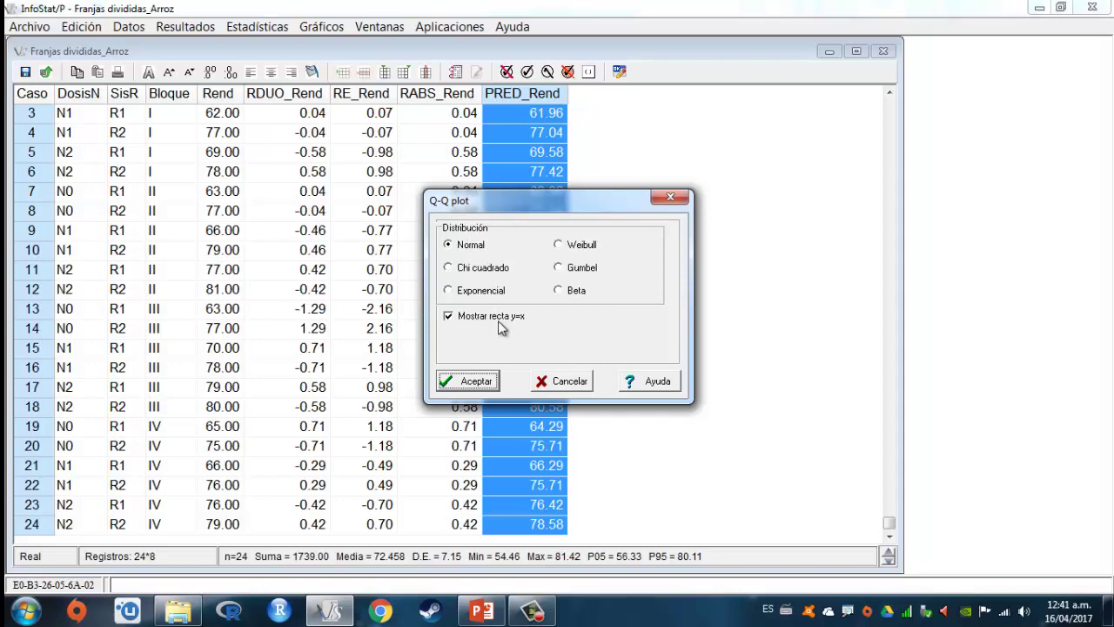
{"action": "left_click", "coordinate": [474, 383]}
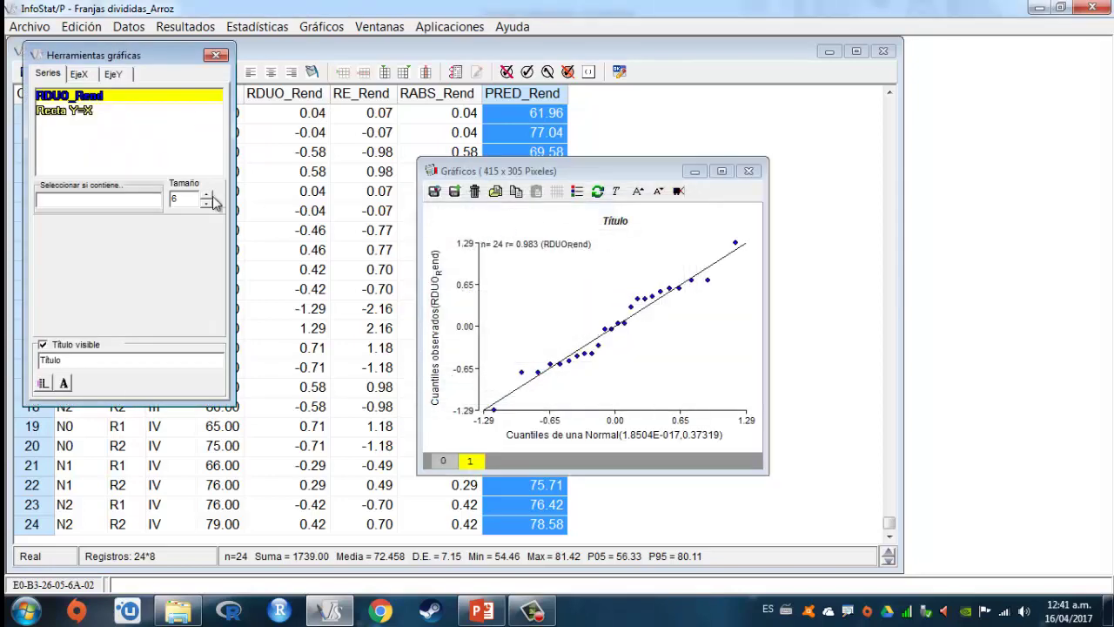
Hide the Q-Q plot's title, then increase its font size and enlarge the graph window
{"action": "left_click", "coordinate": [43, 344]}
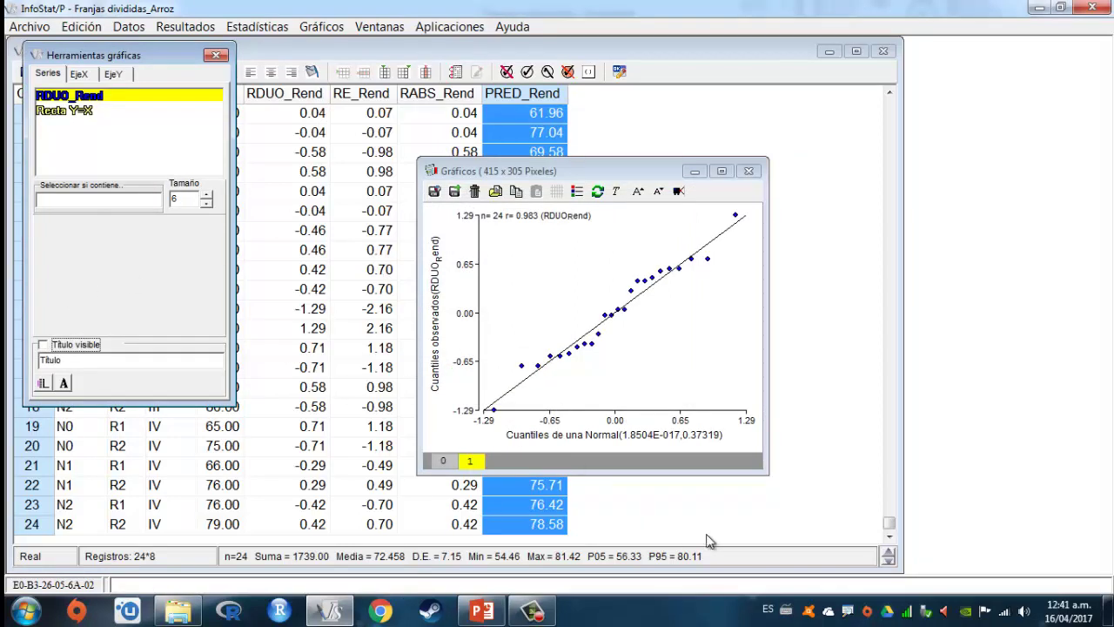
{"action": "left_click", "coordinate": [638, 191]}
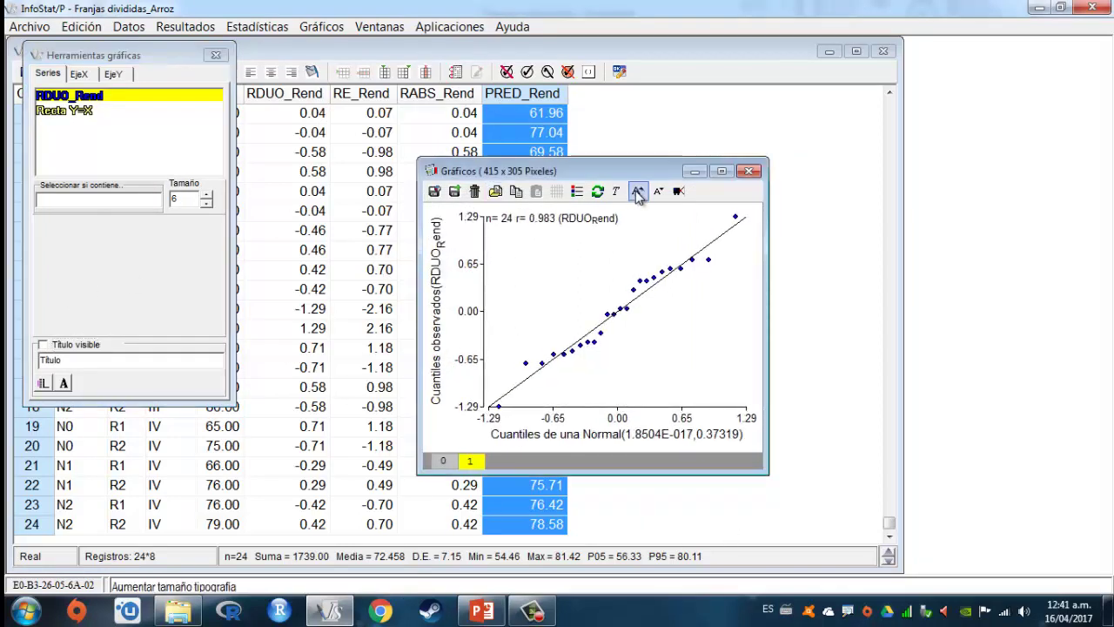
{"action": "left_click", "coordinate": [638, 191]}
{"action": "left_click_drag", "start_coordinate": [768, 474], "coordinate": [877, 511]}
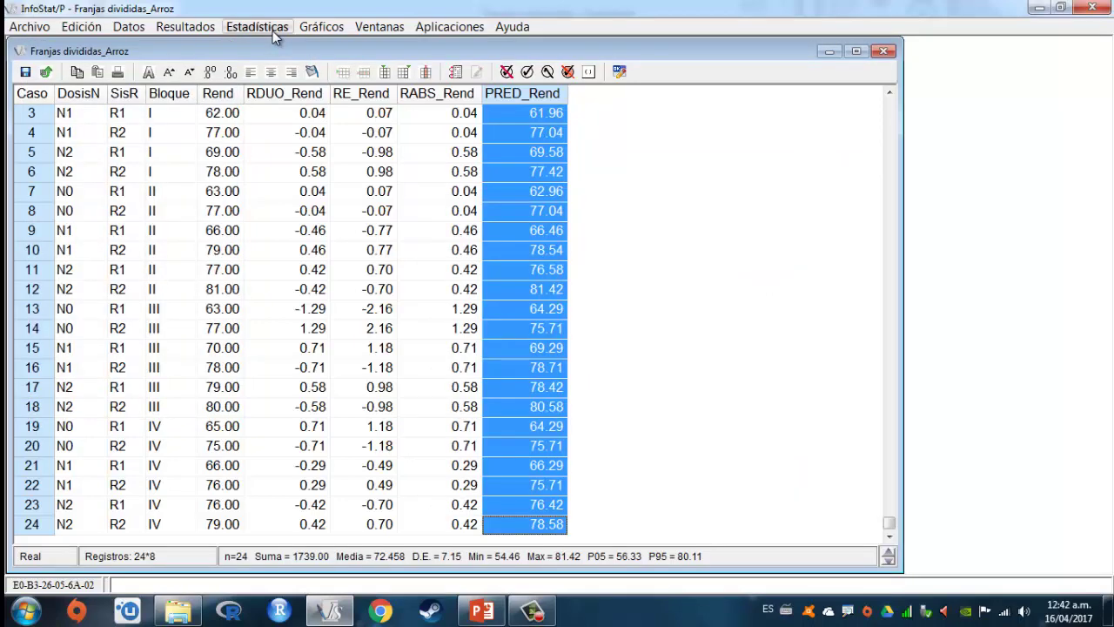
Run the modified Shapiro-Wilks normality test on RDUO_Rend as the only variable
{"action": "left_click", "coordinate": [272, 30]}
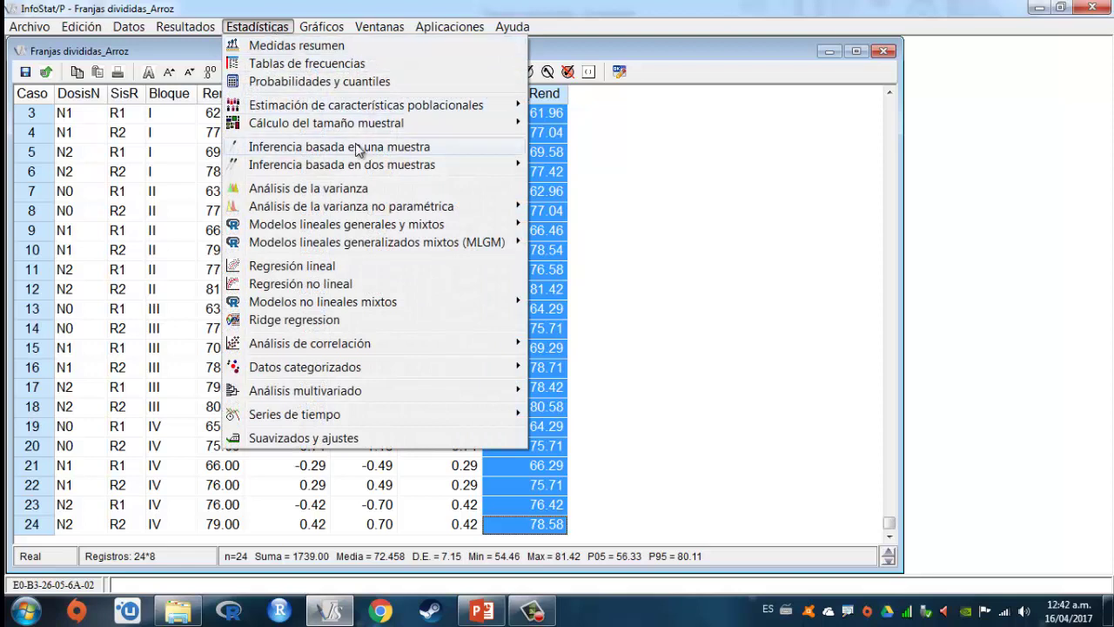
{"action": "mouse_move", "coordinate": [366, 149]}
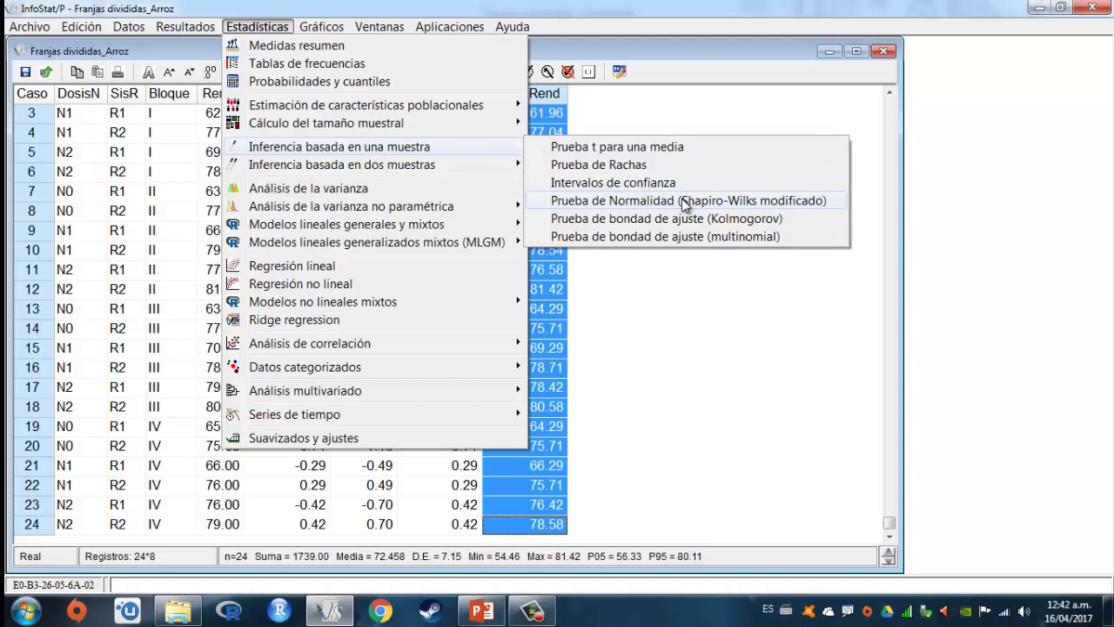
{"action": "left_click", "coordinate": [805, 202]}
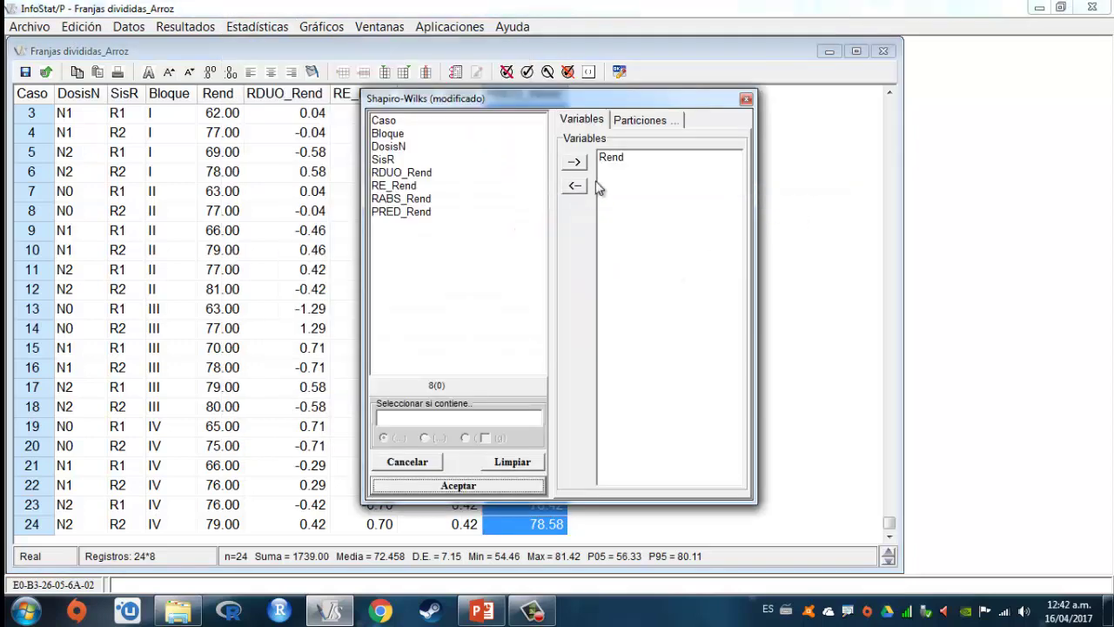
{"action": "left_click", "coordinate": [516, 464]}
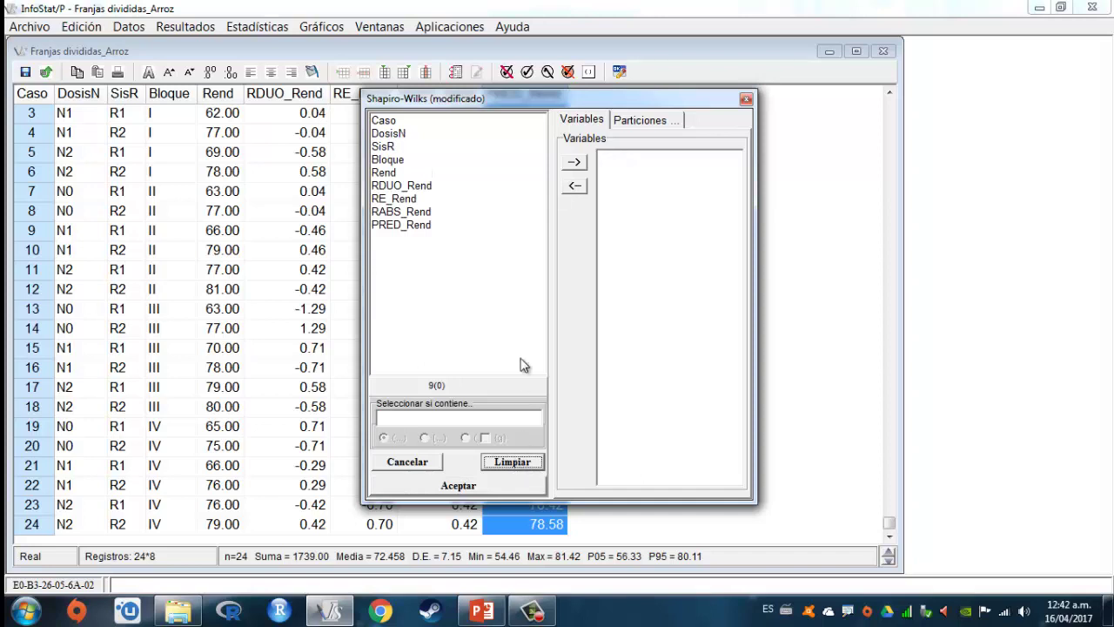
{"action": "left_click", "coordinate": [423, 185]}
{"action": "left_click", "coordinate": [577, 164]}
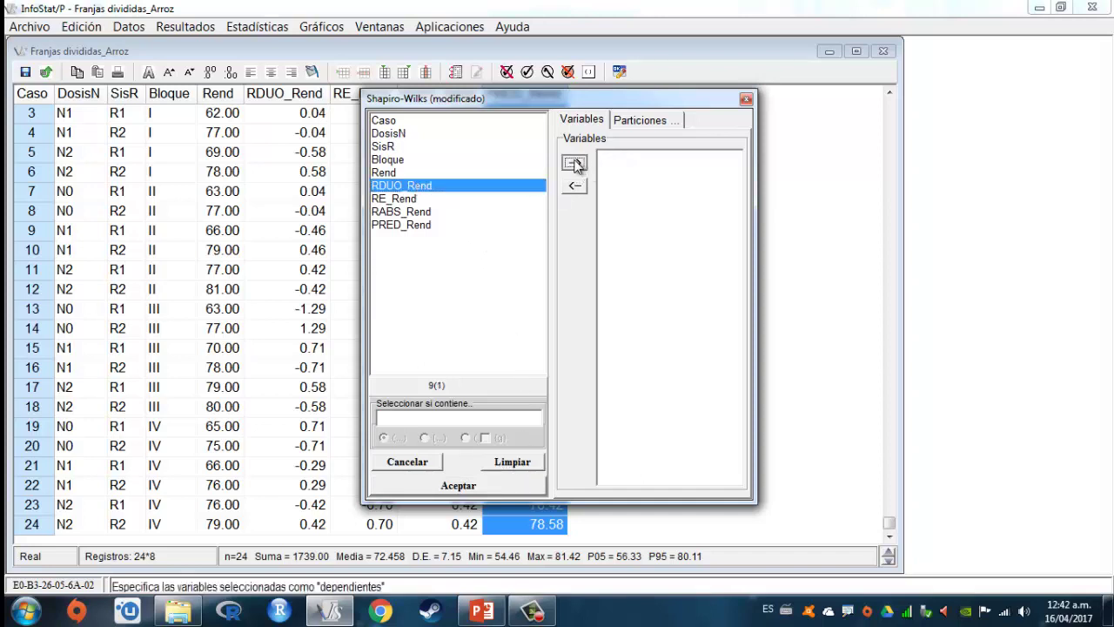
{"action": "left_click", "coordinate": [482, 486]}
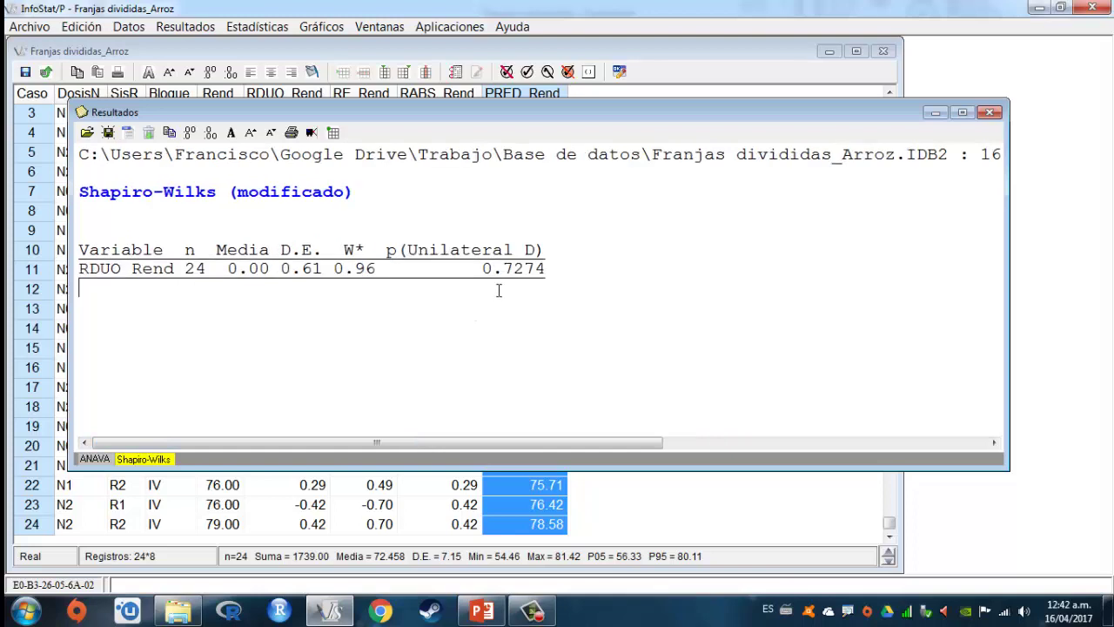
Examine the p-value of the Shapiro-Wilks test for RDUO_Rend, and minimise the results window
{"action": "left_click_drag", "start_coordinate": [548, 272], "coordinate": [61, 250]}
{"action": "left_click", "coordinate": [293, 301]}
{"action": "left_click_drag", "start_coordinate": [552, 271], "coordinate": [481, 269]}
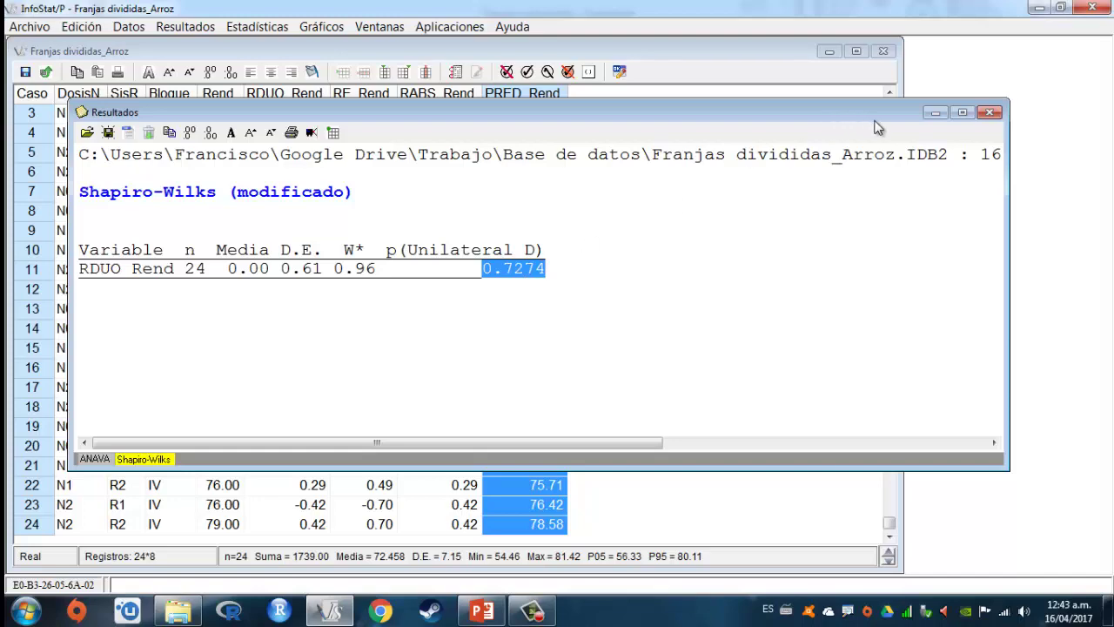
{"action": "left_click", "coordinate": [935, 112]}
Create a scatter plot with RE_Rend on the Y axis and PRED_Rend on the X axis, clearing the preset variables
{"action": "left_click", "coordinate": [335, 28]}
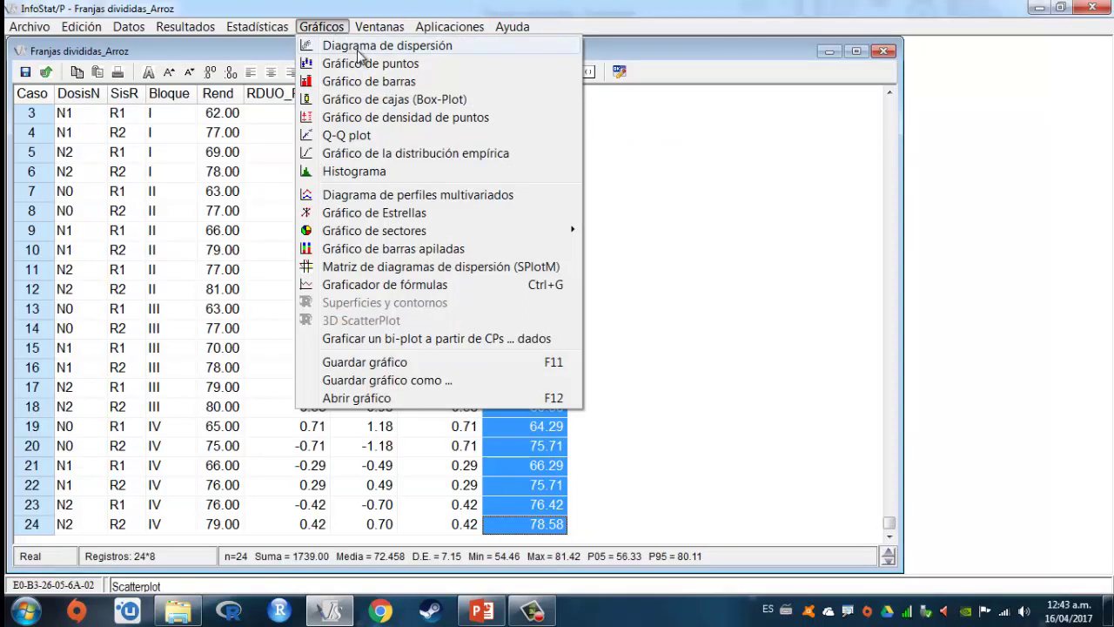
{"action": "left_click", "coordinate": [357, 50]}
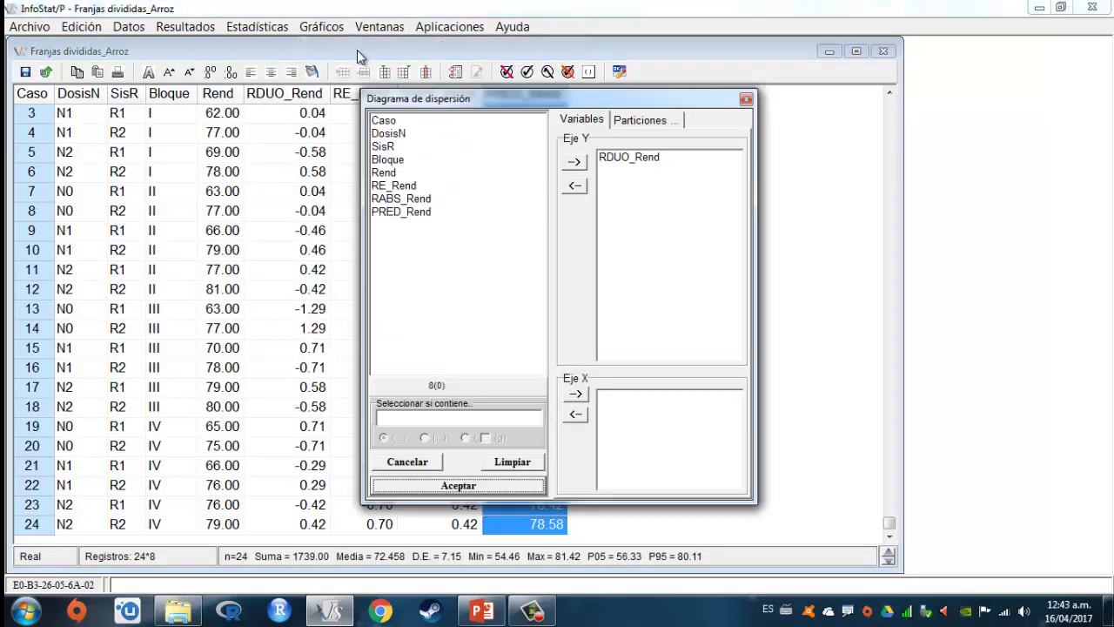
{"action": "left_click", "coordinate": [520, 463]}
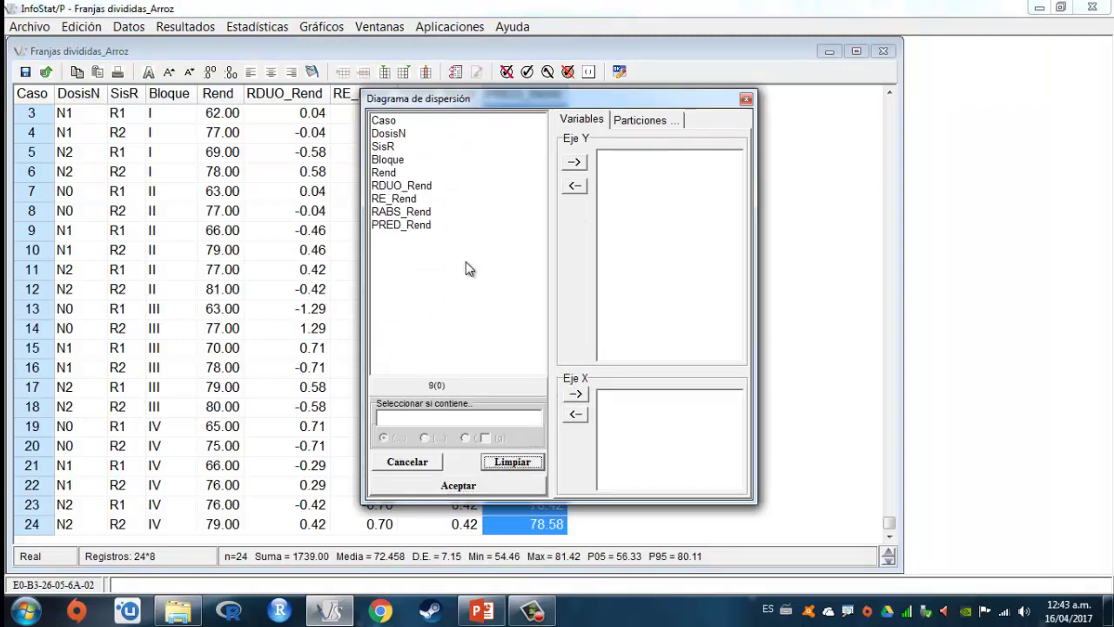
{"action": "left_click", "coordinate": [416, 226]}
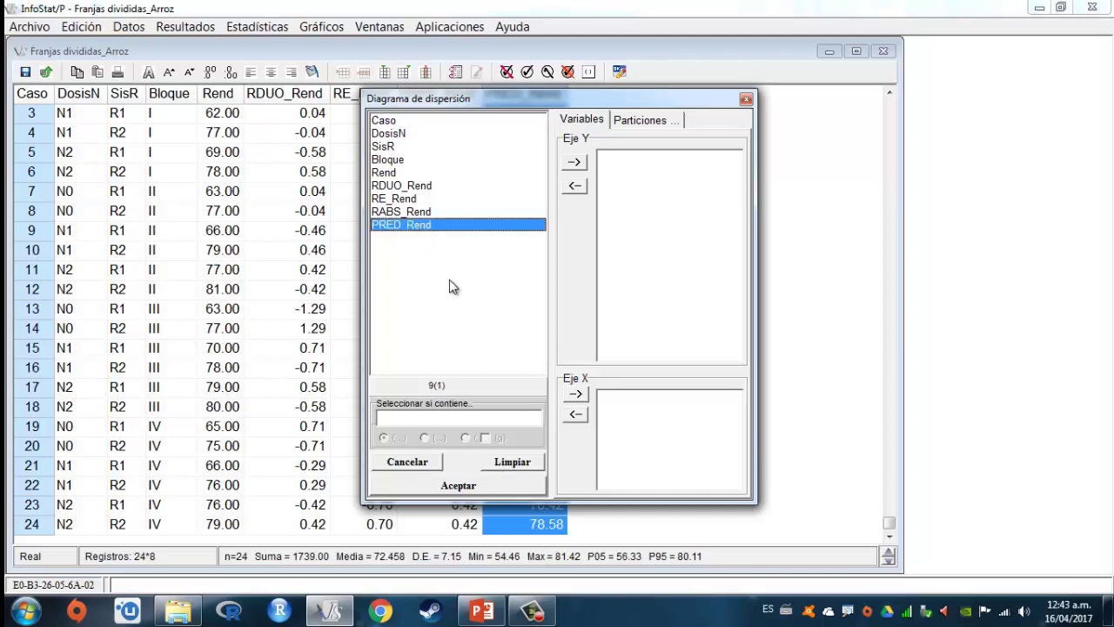
{"action": "left_click", "coordinate": [576, 394]}
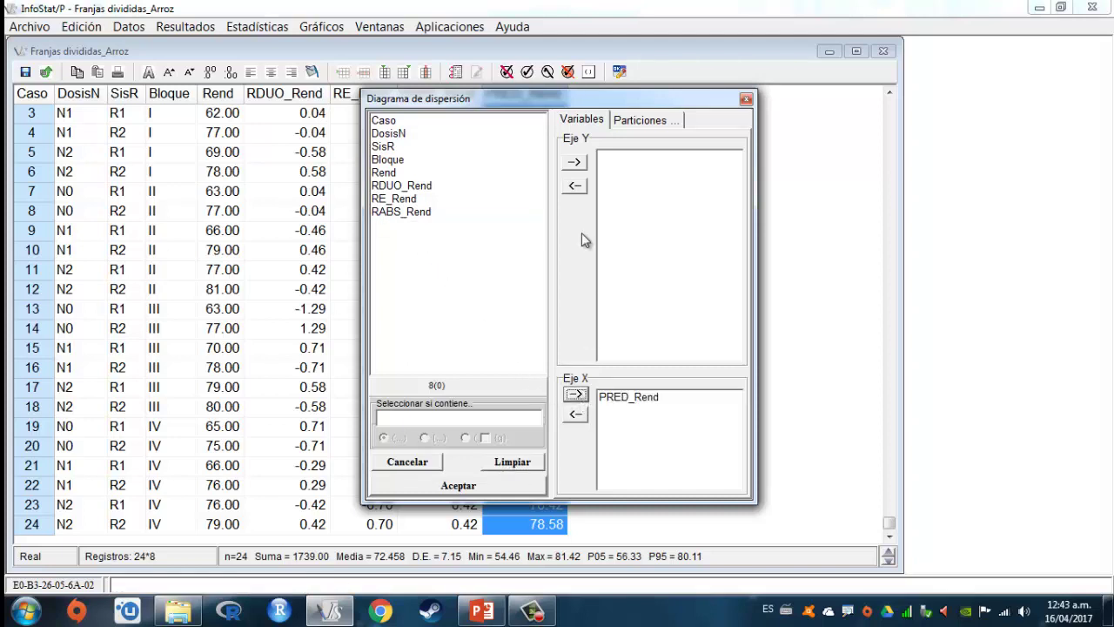
{"action": "left_click", "coordinate": [414, 200]}
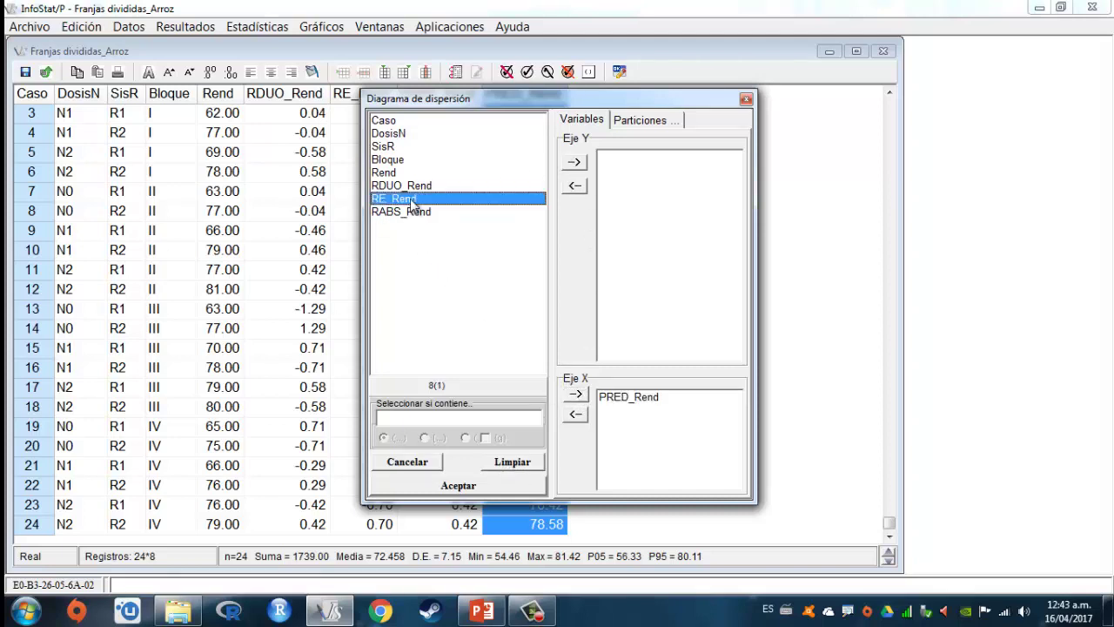
{"action": "left_click", "coordinate": [574, 162]}
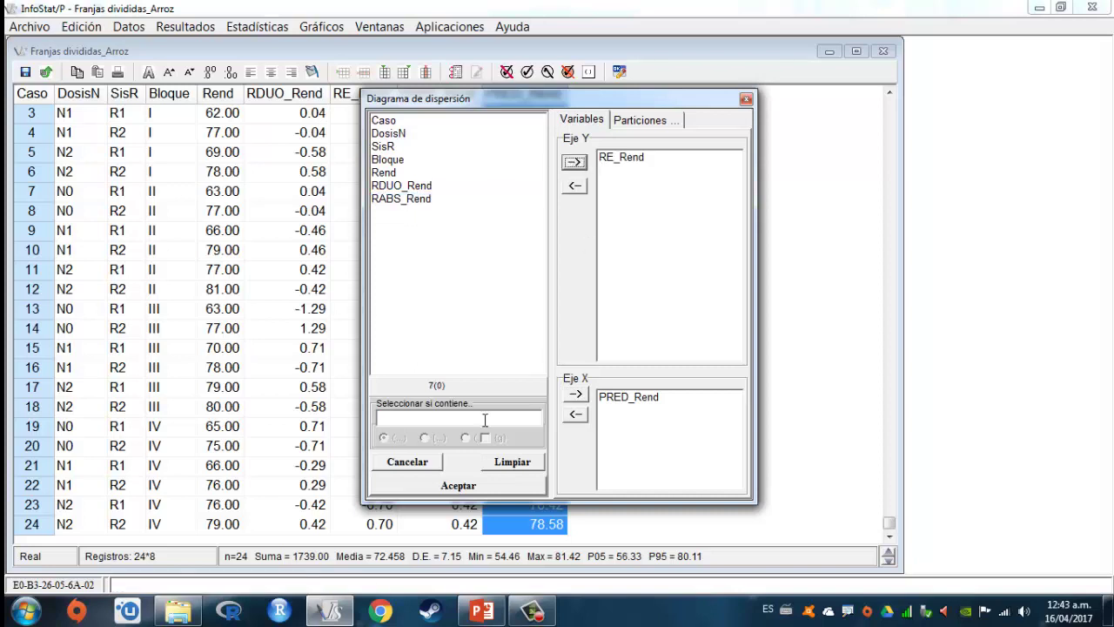
{"action": "left_click", "coordinate": [485, 487]}
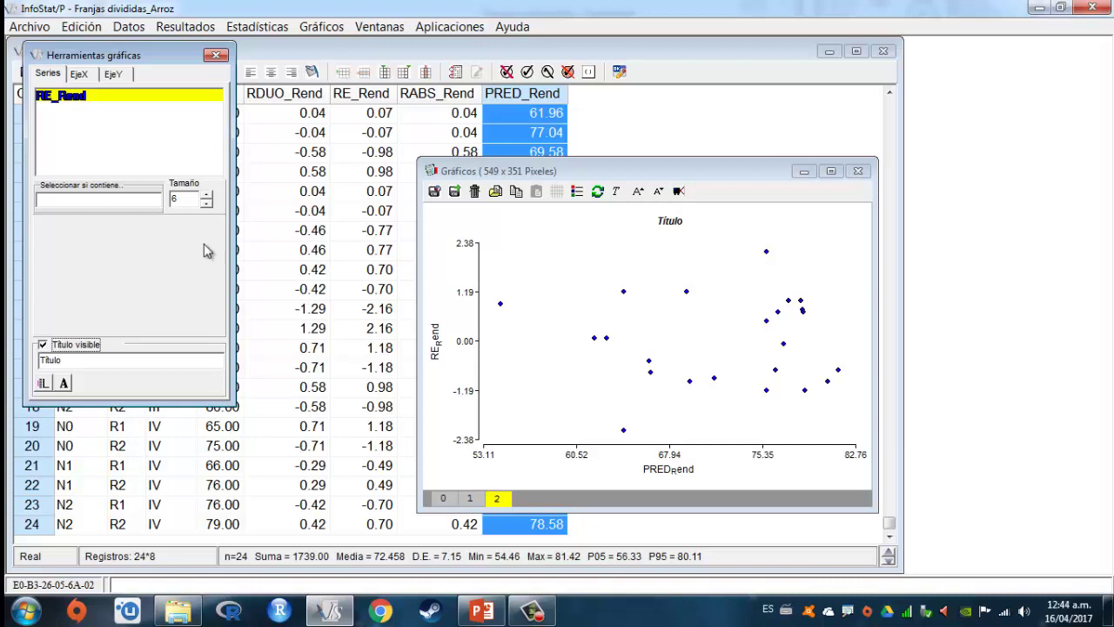
Hide the scatter plot's title and increase its font size by three steps
{"action": "left_click", "coordinate": [42, 346]}
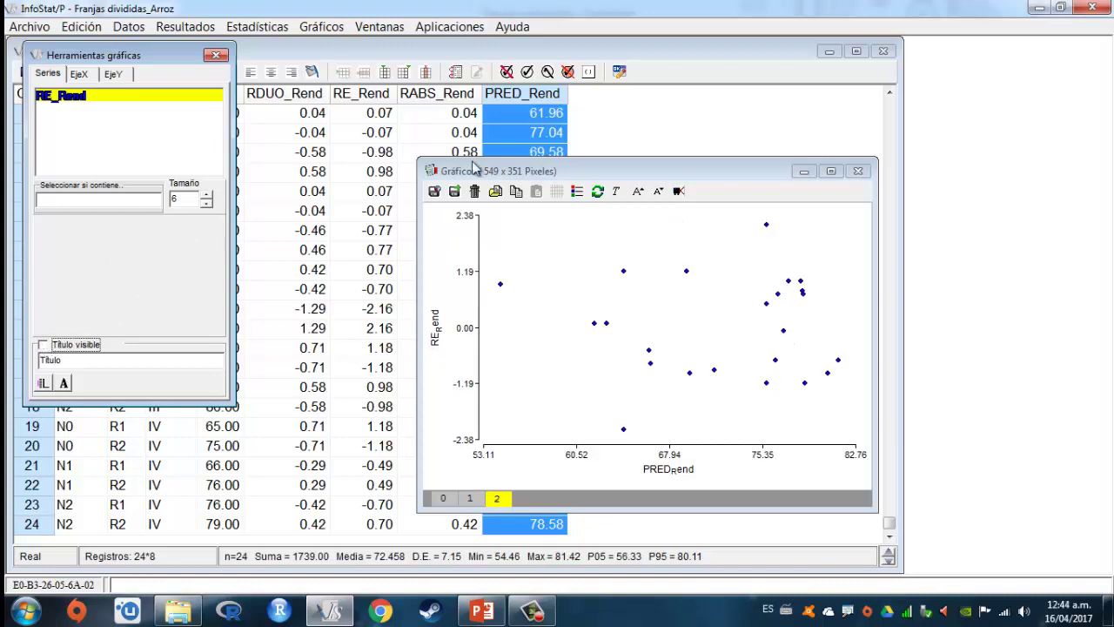
{"action": "left_click", "coordinate": [640, 192]}
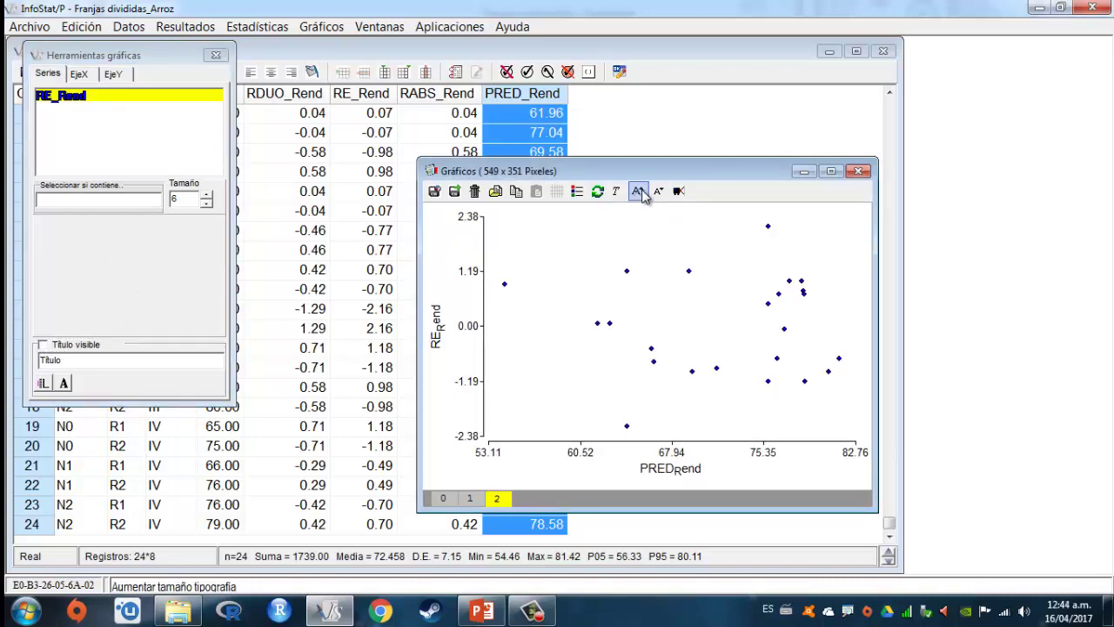
{"action": "left_click", "coordinate": [640, 192]}
{"action": "left_click", "coordinate": [640, 193]}
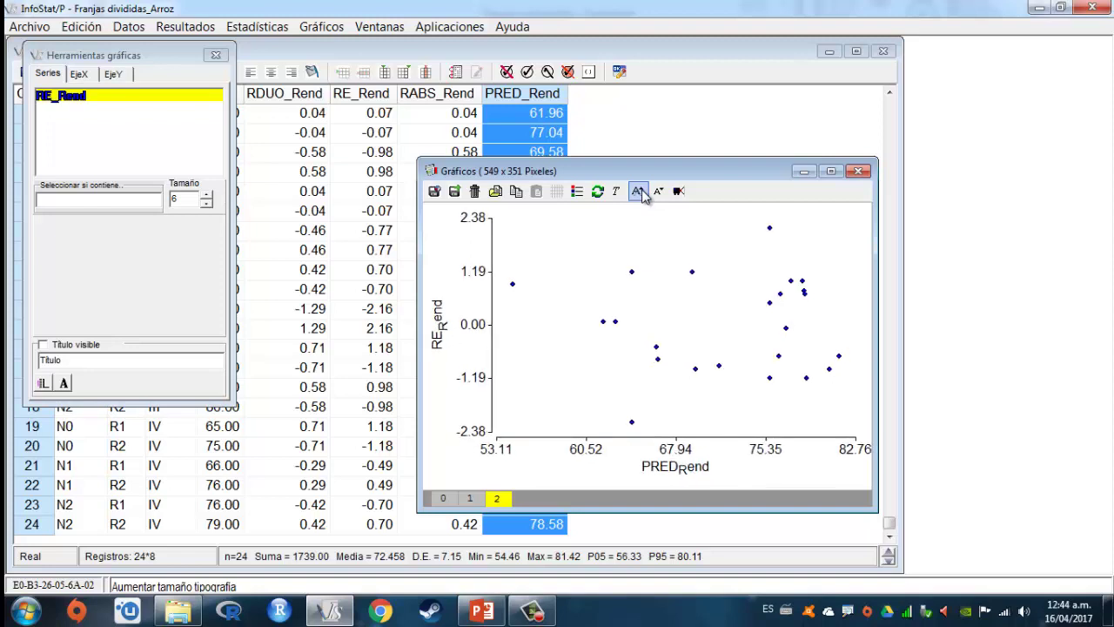
Add cut lines at 3, -3 and 0 to the Y axis of the residuals scatter plot
{"action": "left_click", "coordinate": [113, 74]}
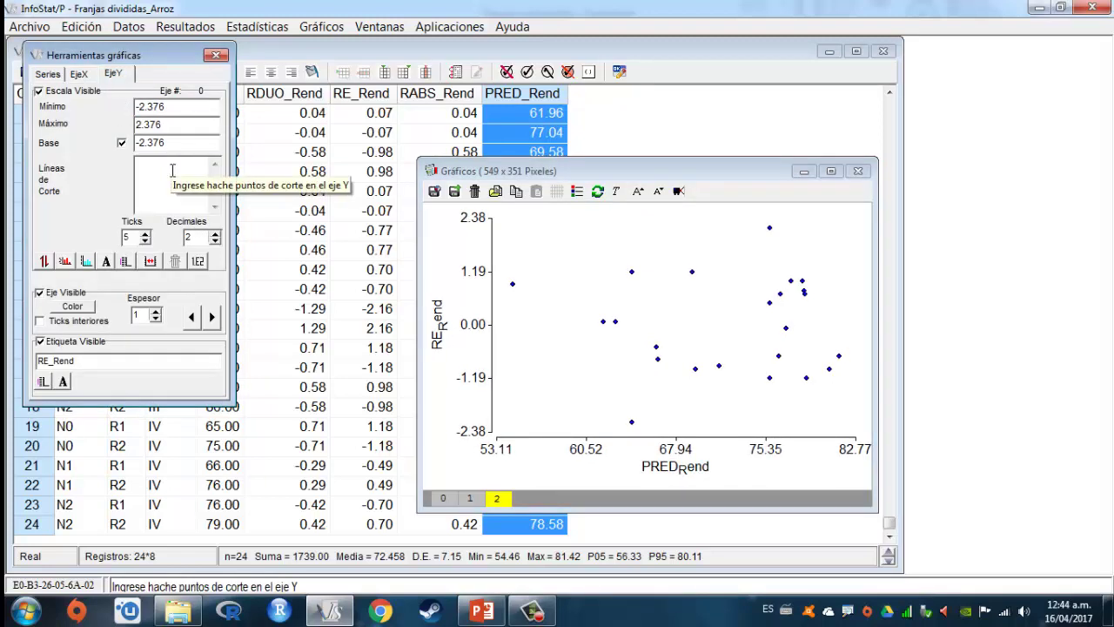
{"action": "left_click", "coordinate": [172, 170]}
{"action": "type", "text": "3"}
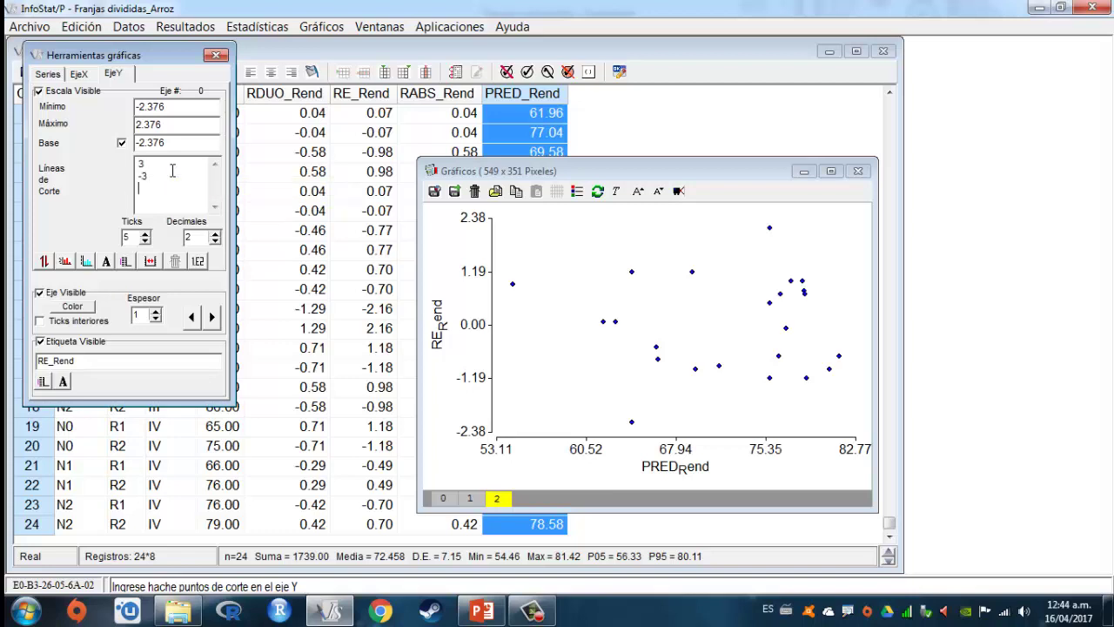
{"action": "left_click", "coordinate": [692, 354]}
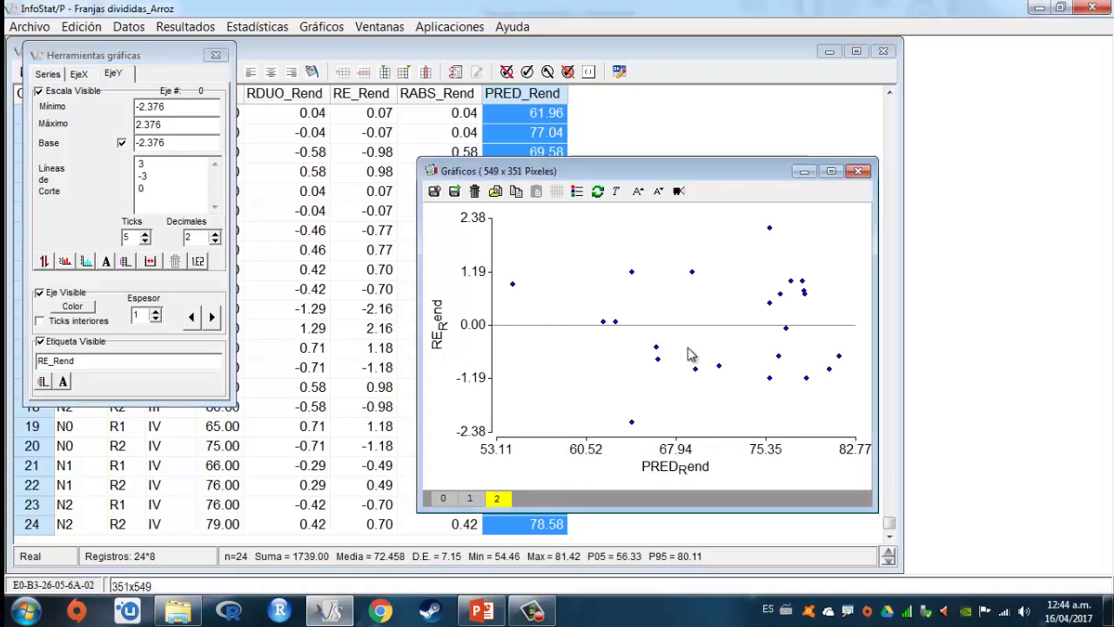